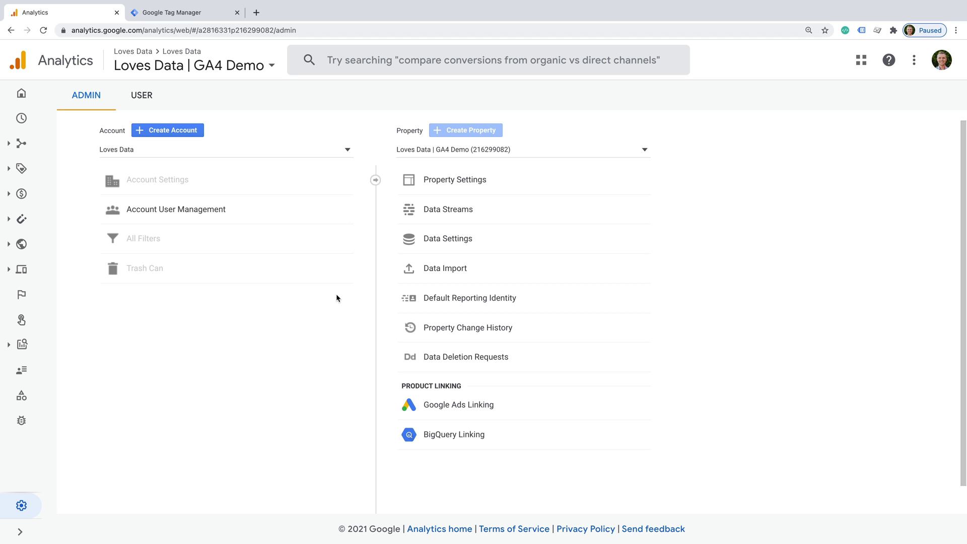
- Review the stream types that can be added, then open the Loves Data Demo Site web stream's enhanced measurement settings
left_click(483, 217)
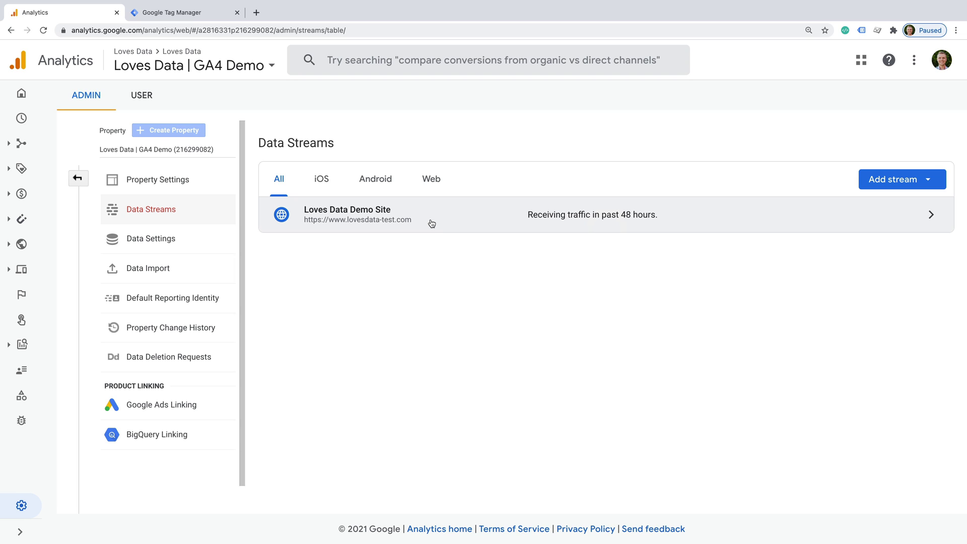
left_click(893, 180)
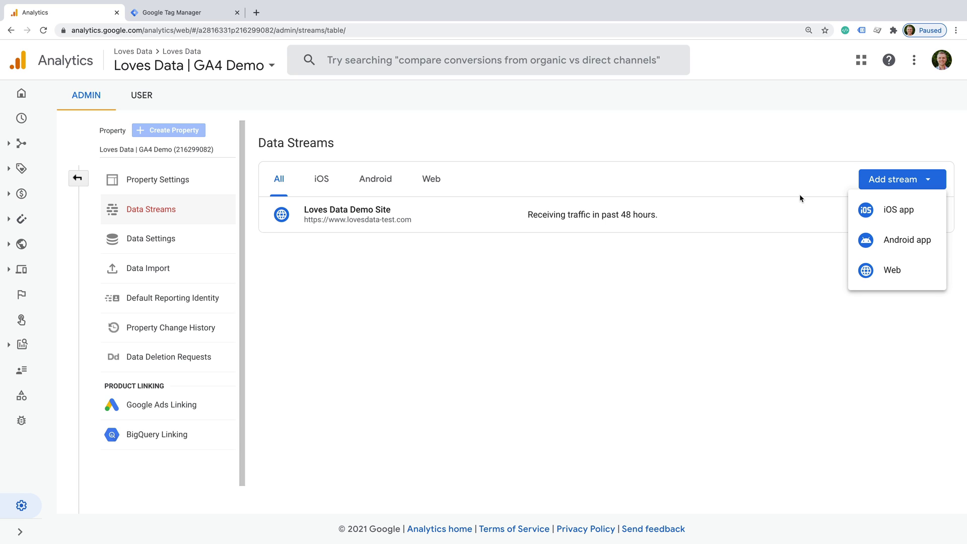
left_click(624, 242)
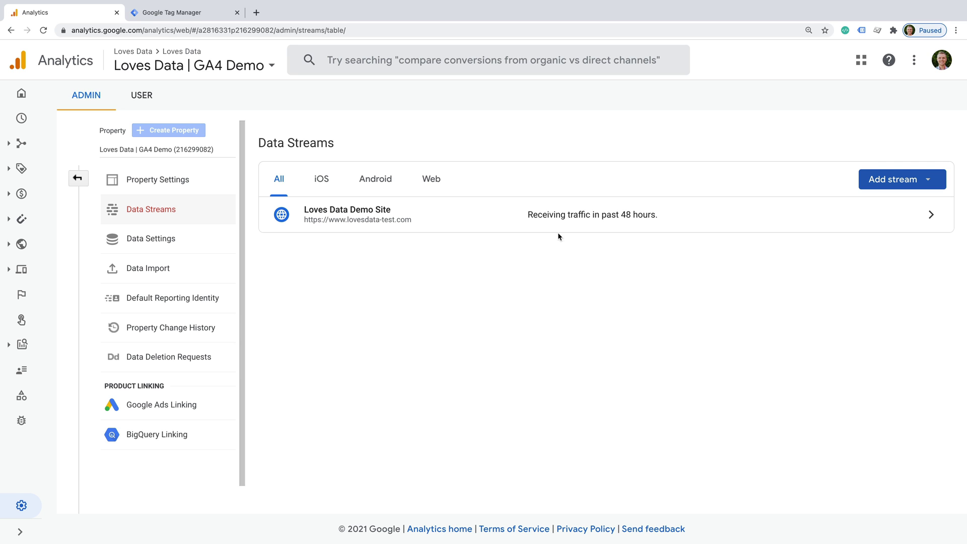
left_click(484, 219)
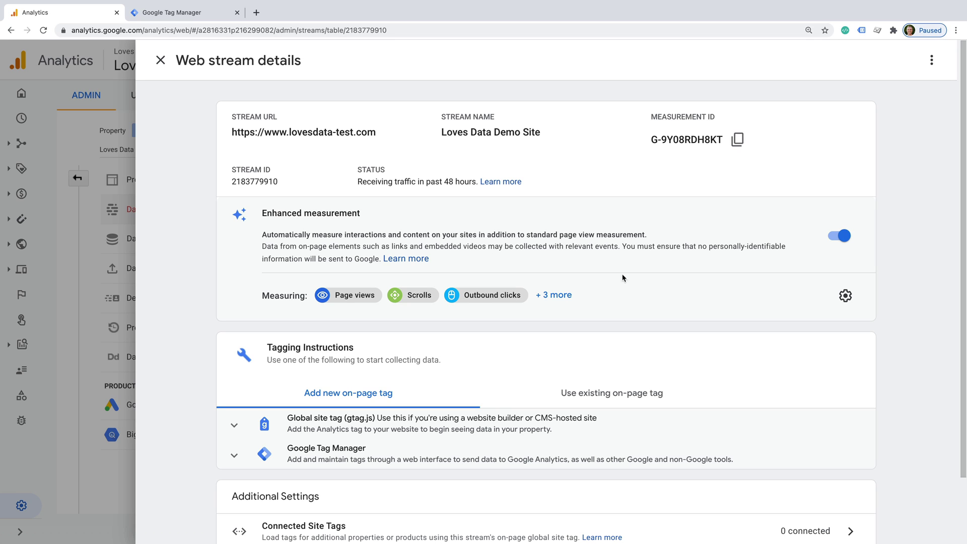
left_click(846, 296)
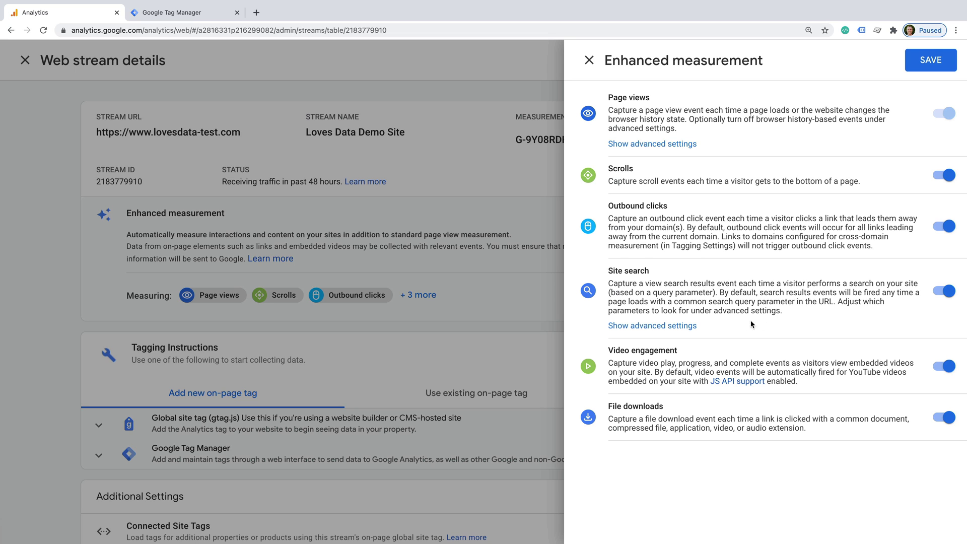
- Review the site search advanced settings, then switch file download measurement off and back on
left_click(645, 326)
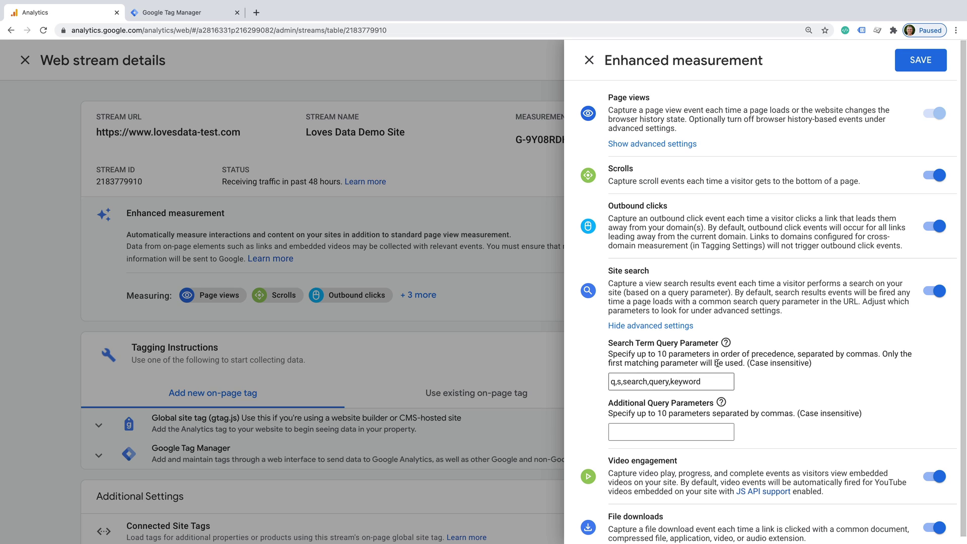
left_click(673, 327)
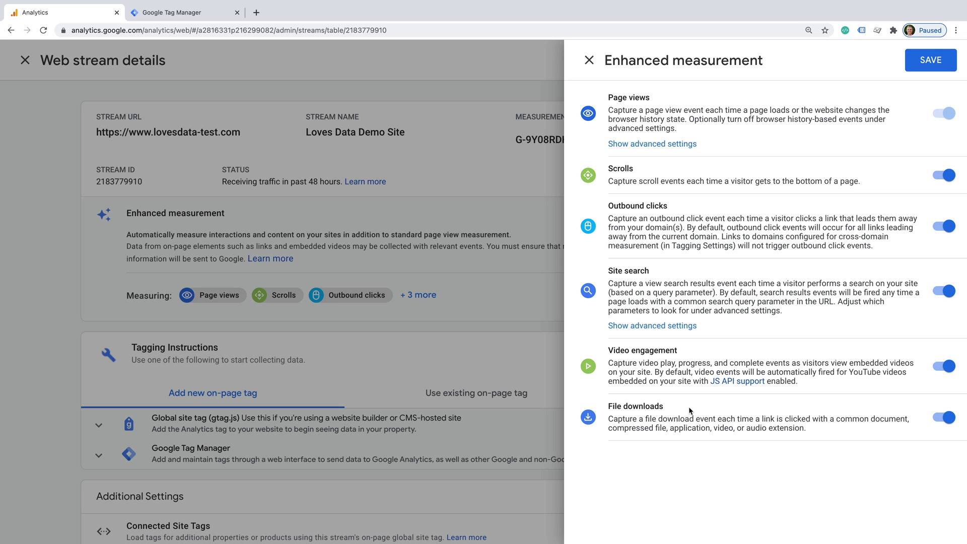
left_click(947, 421)
left_click(940, 422)
- Switch to Google Tag Manager and start previewing container GTM-PJKZ23R on the demo site through Tag Assistant, including the debug signal
left_click(208, 19)
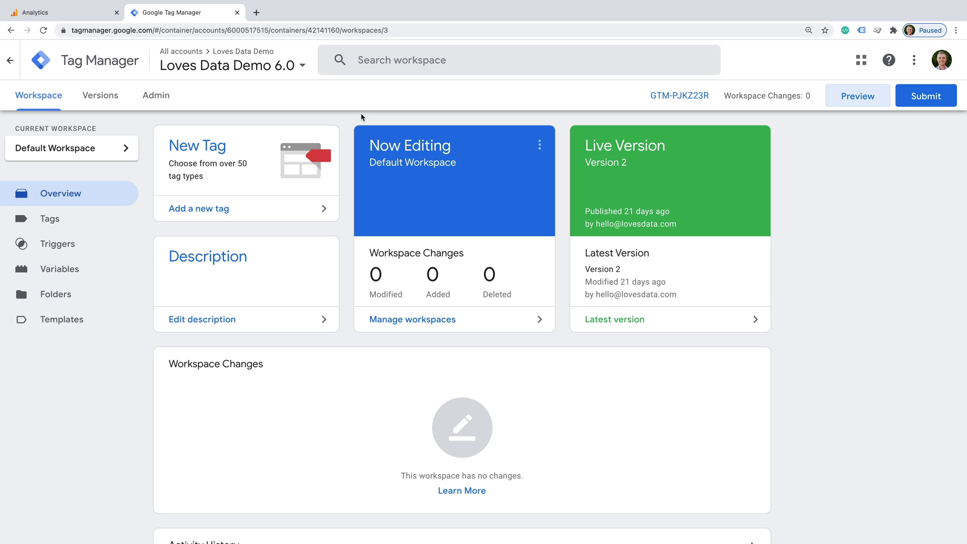
left_click(842, 102)
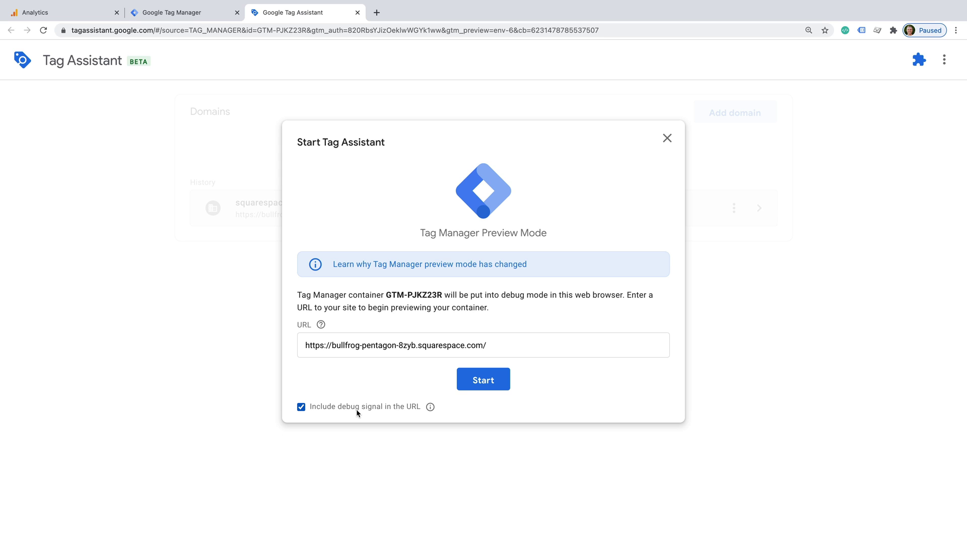
left_click(494, 381)
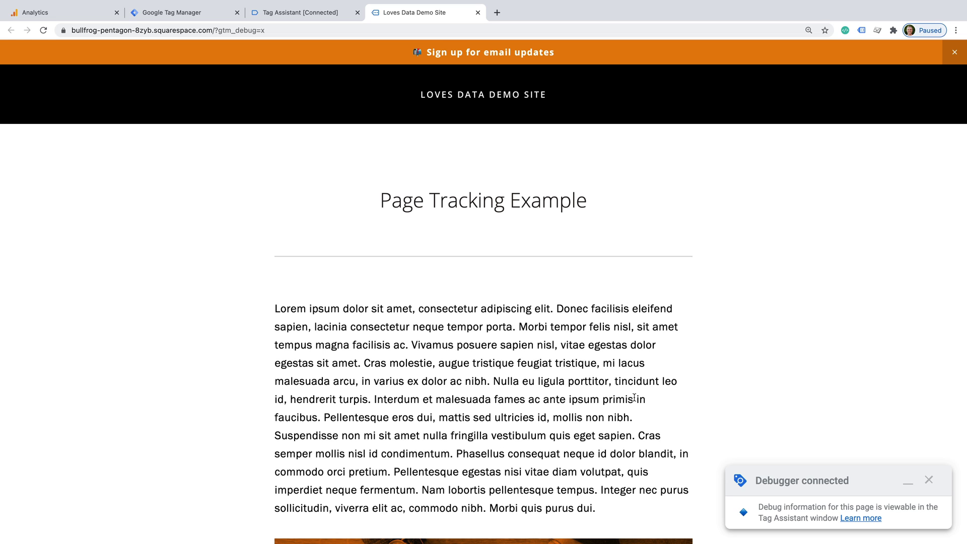
left_click(311, 16)
left_click(479, 280)
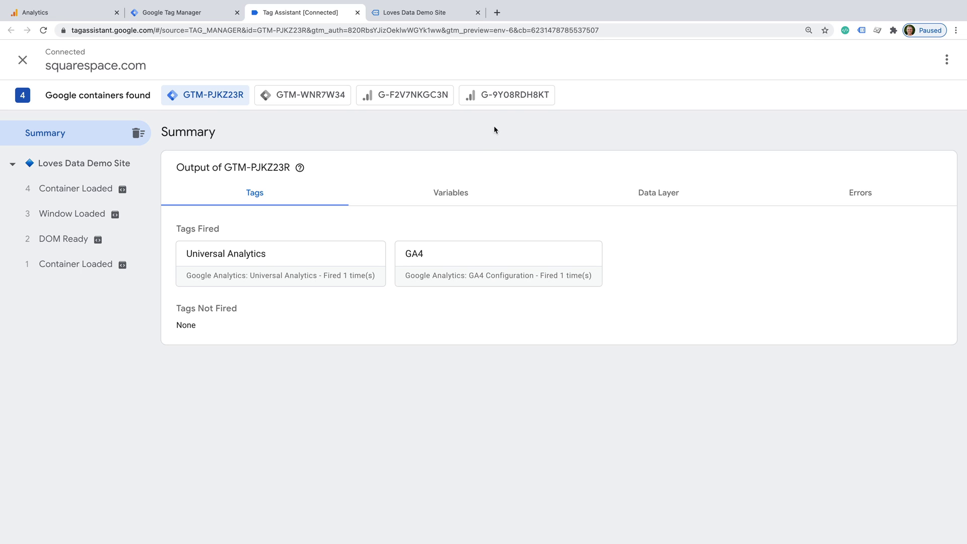
- Inspect the page location and page title parameters of the Page View hit sent to G-9Y08RDH8KT
left_click(513, 99)
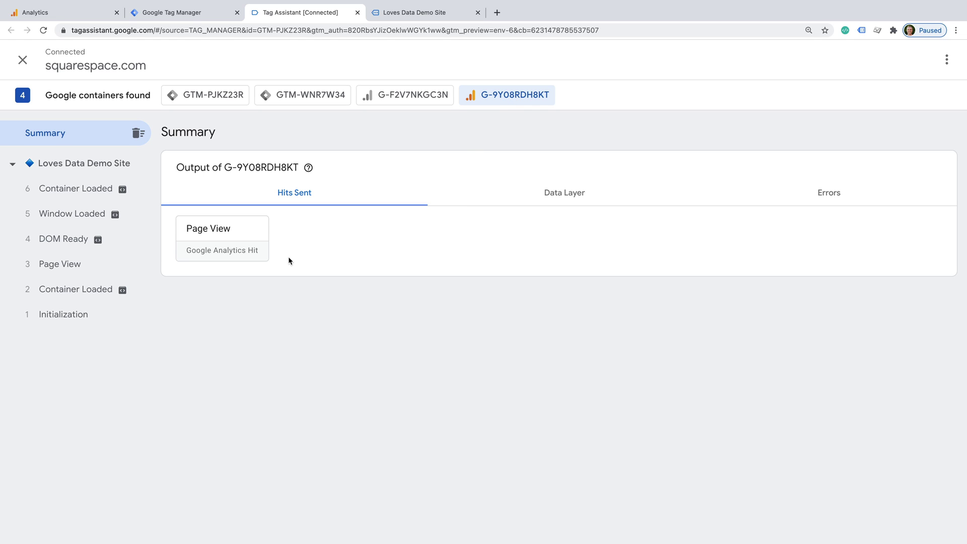
left_click(245, 234)
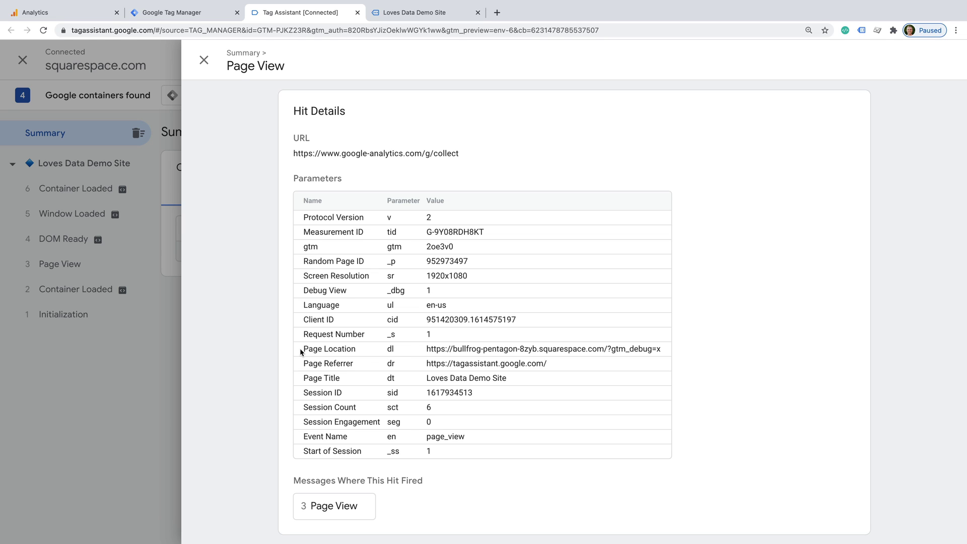
left_click_drag(302, 348, 665, 352)
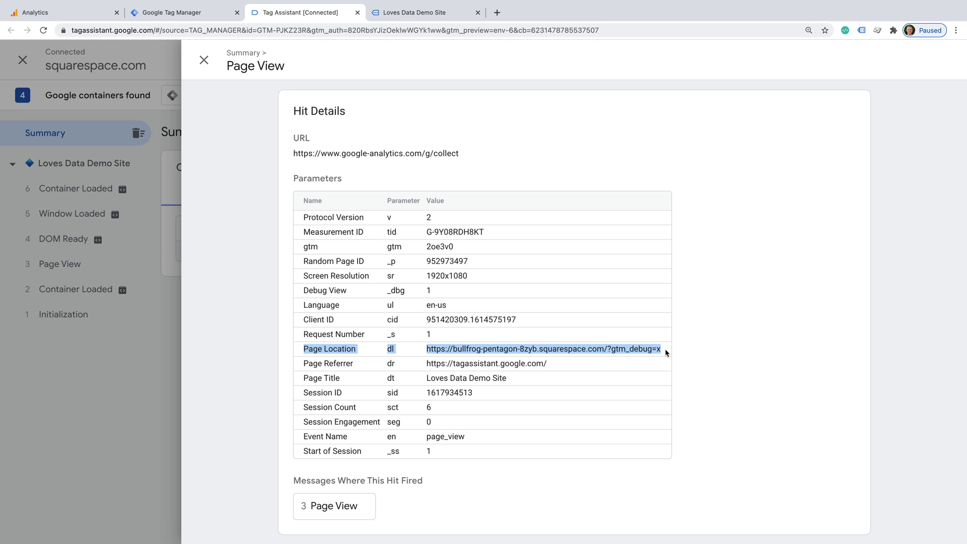
left_click_drag(303, 378, 488, 381)
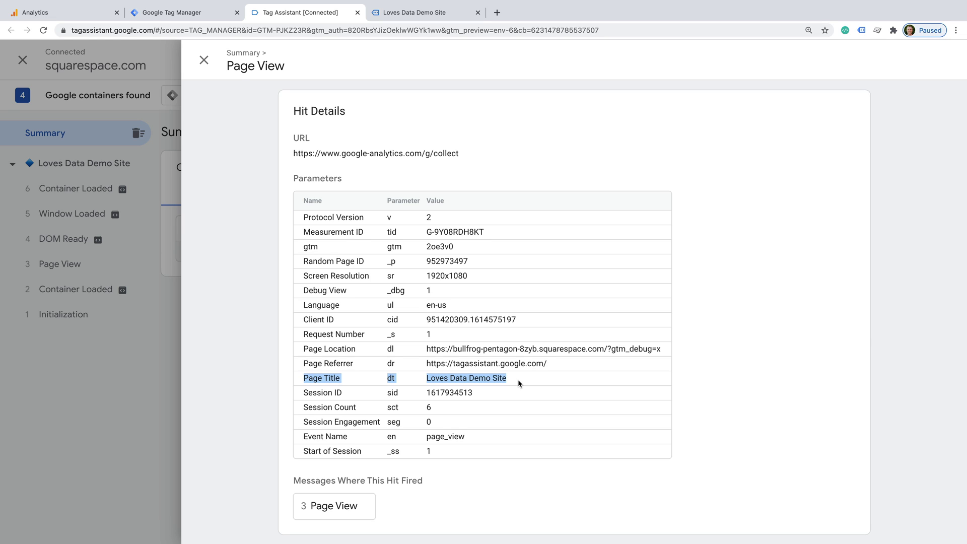
left_click(204, 60)
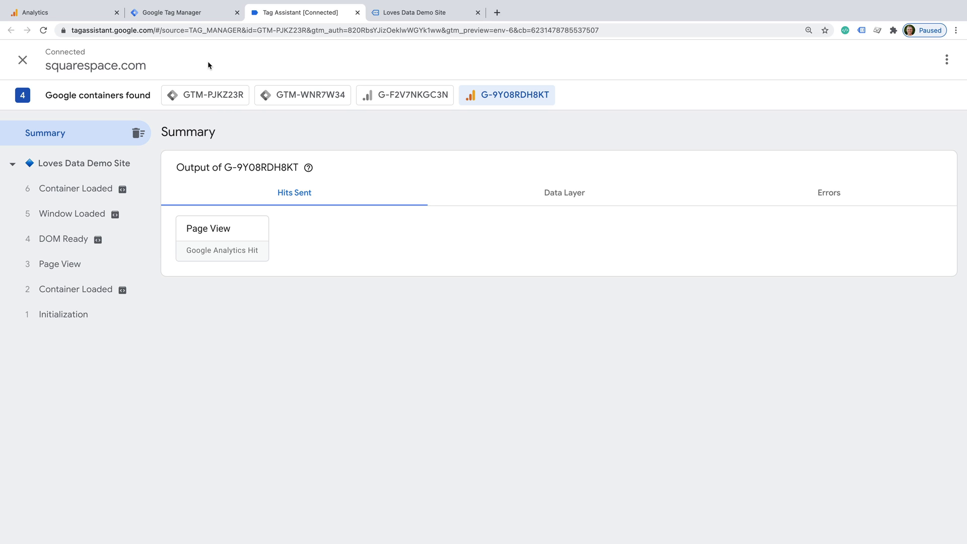
- Switch to Google Analytics, close the web stream's settings and details, and open DebugView
left_click(71, 10)
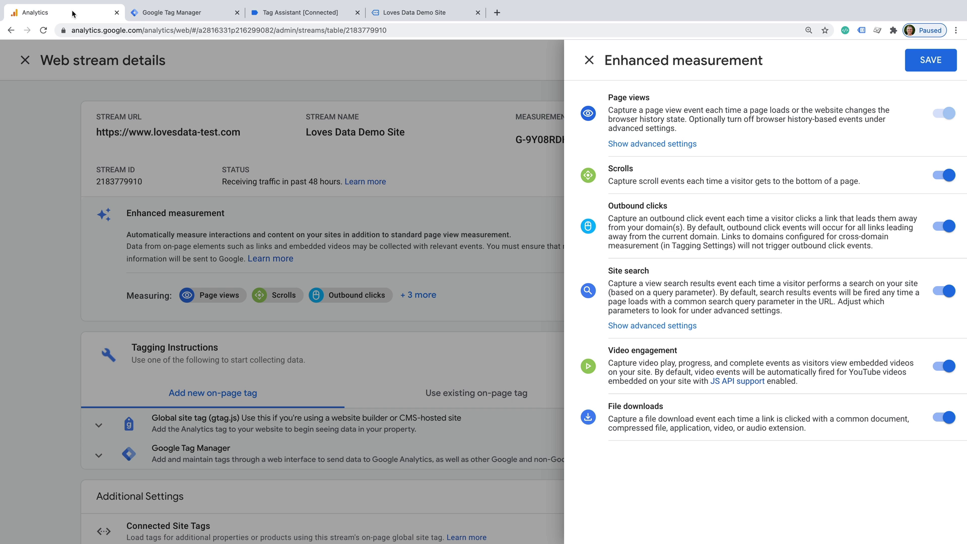
left_click(589, 60)
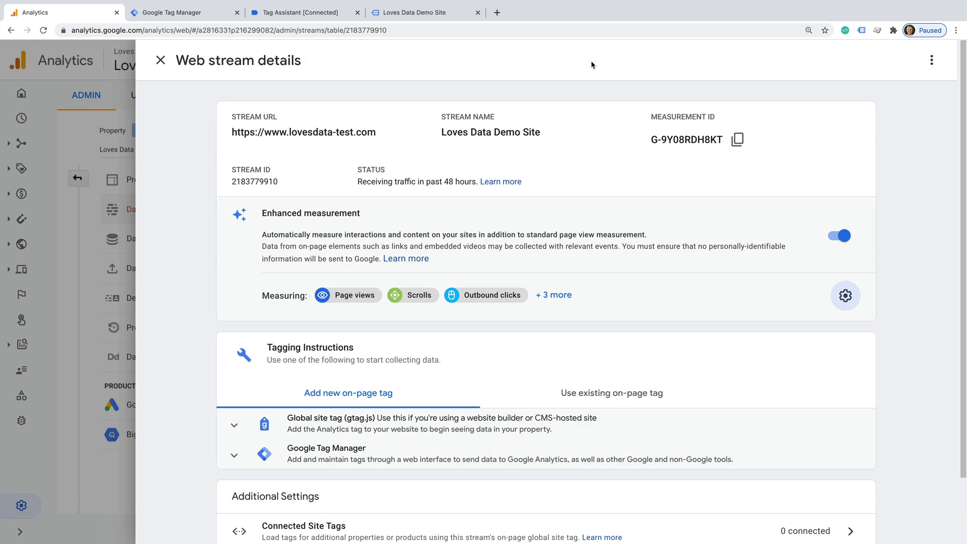
left_click(160, 60)
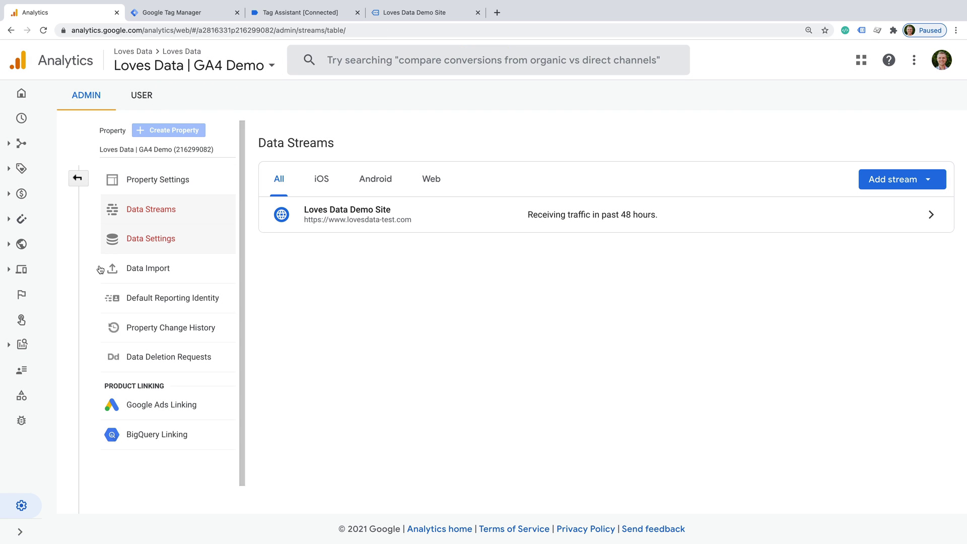
left_click(26, 422)
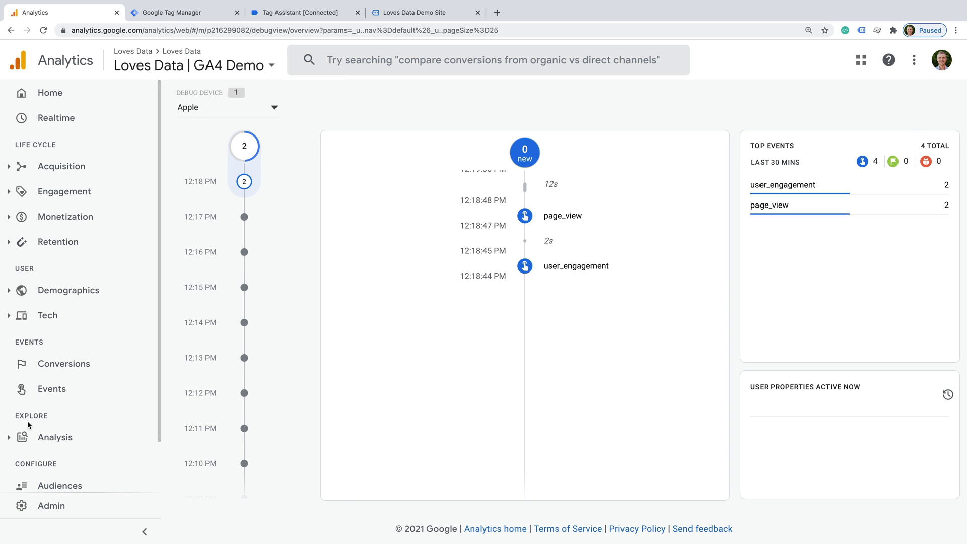
- Examine the page_location and page_title parameters of the page_view event in the debug timeline
left_click(571, 220)
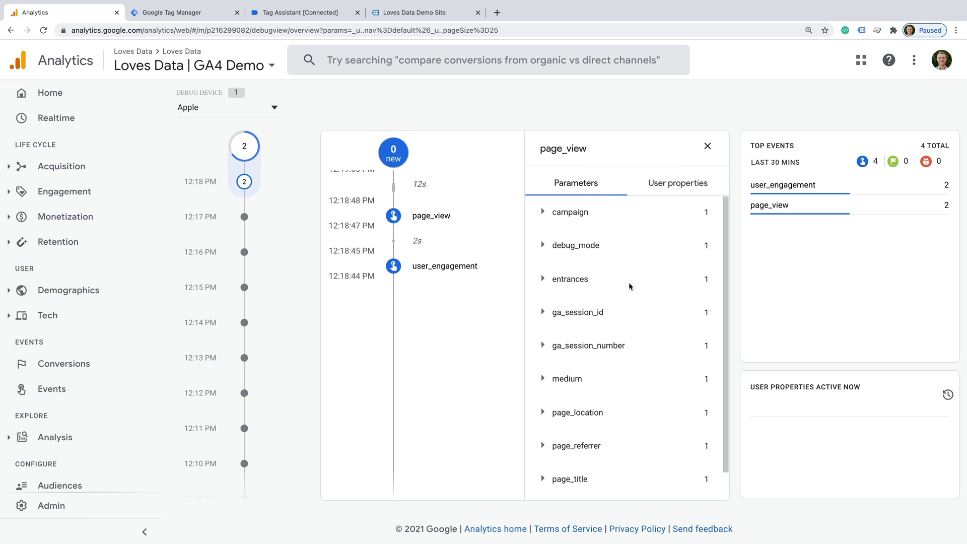
scroll(628, 283, "down", 1)
left_click(596, 384)
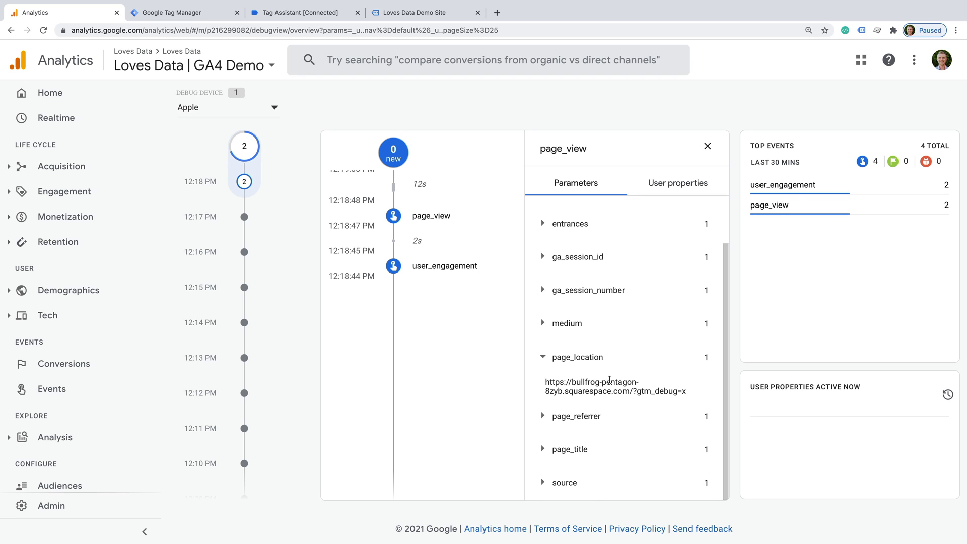
left_click(583, 448)
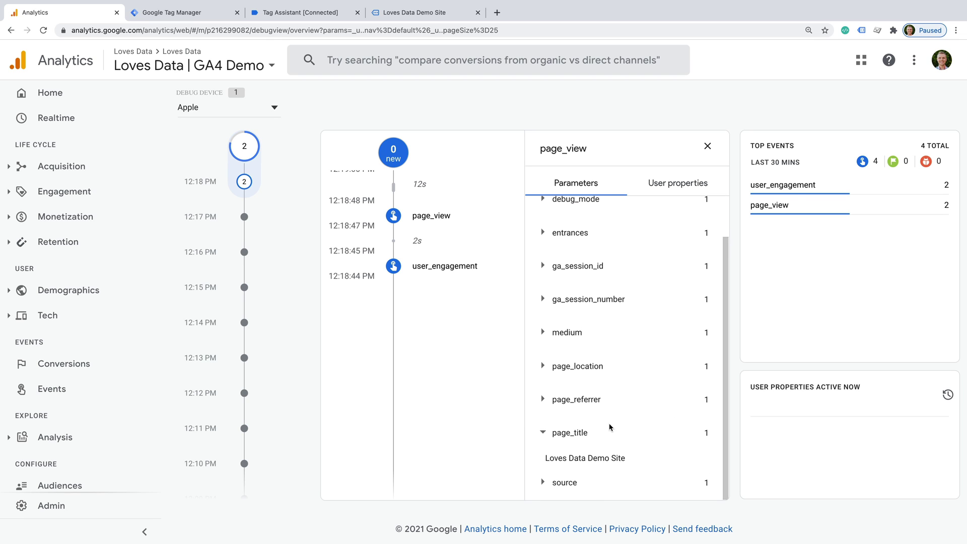
- Switch to the demo site and scroll to the end of the Page Tracking Example page to trigger a scroll event
left_click(441, 15)
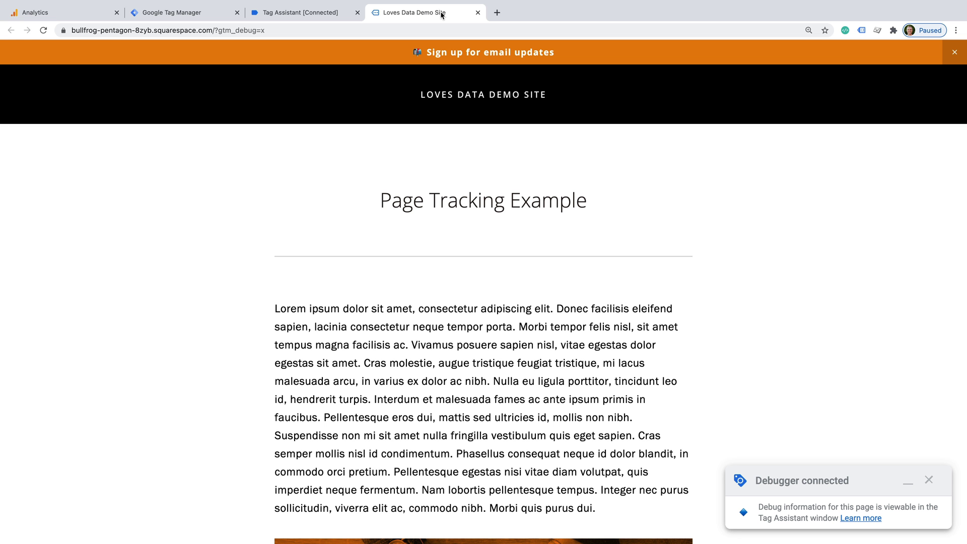
mouse_move(484, 96)
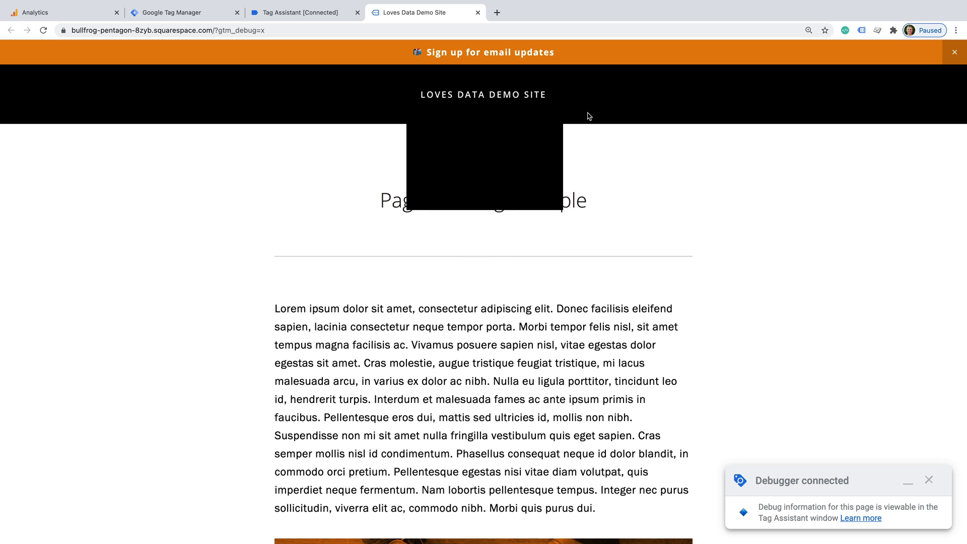
scroll(652, 152, "down", 3)
scroll(653, 157, "down", 15)
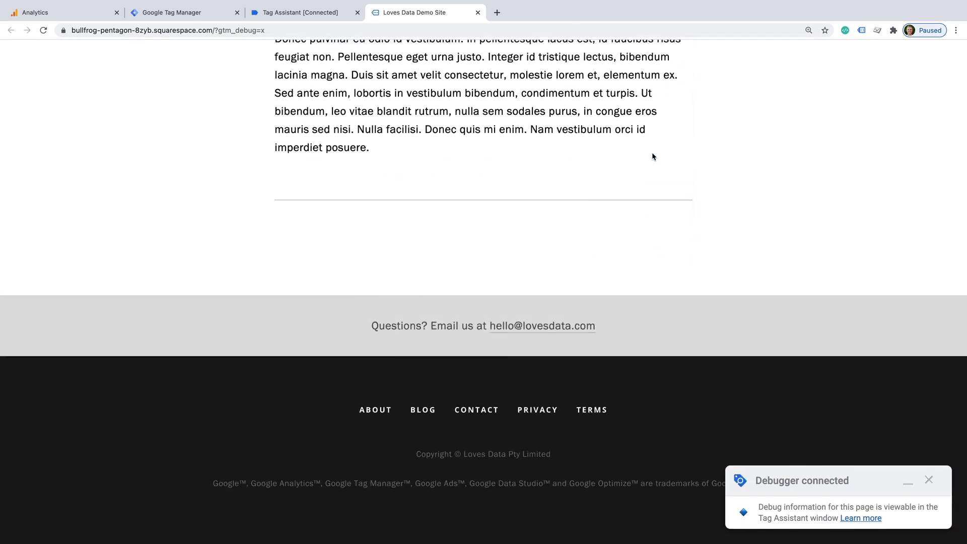
- Switch to Tag Assistant and inspect the parameters of the scroll hit sent to G-9Y08RDH8KT
left_click(306, 14)
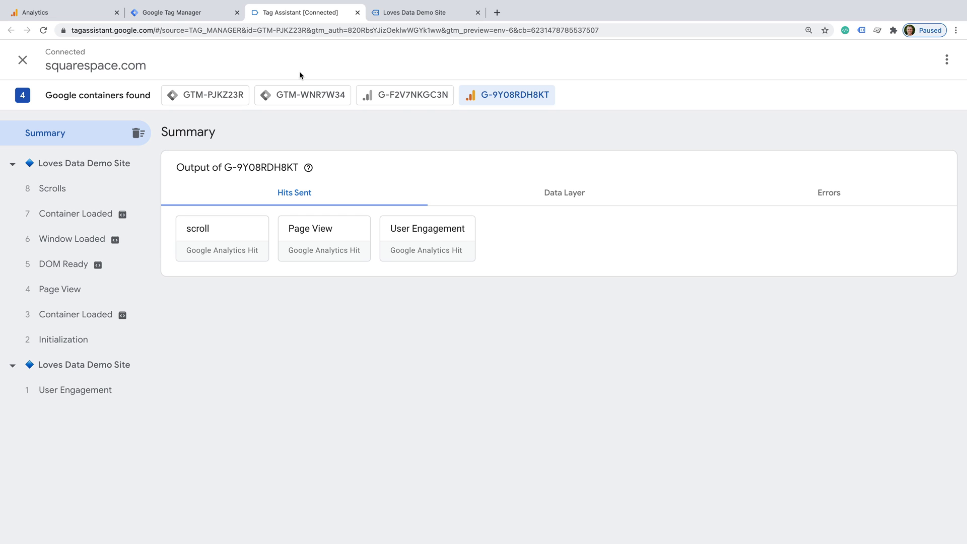
left_click(237, 235)
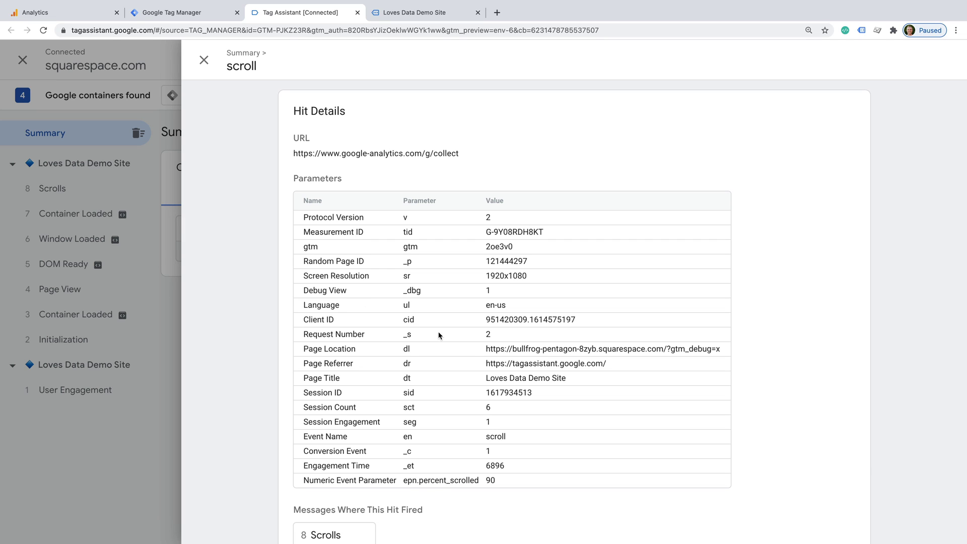
scroll(560, 377, "down", 2)
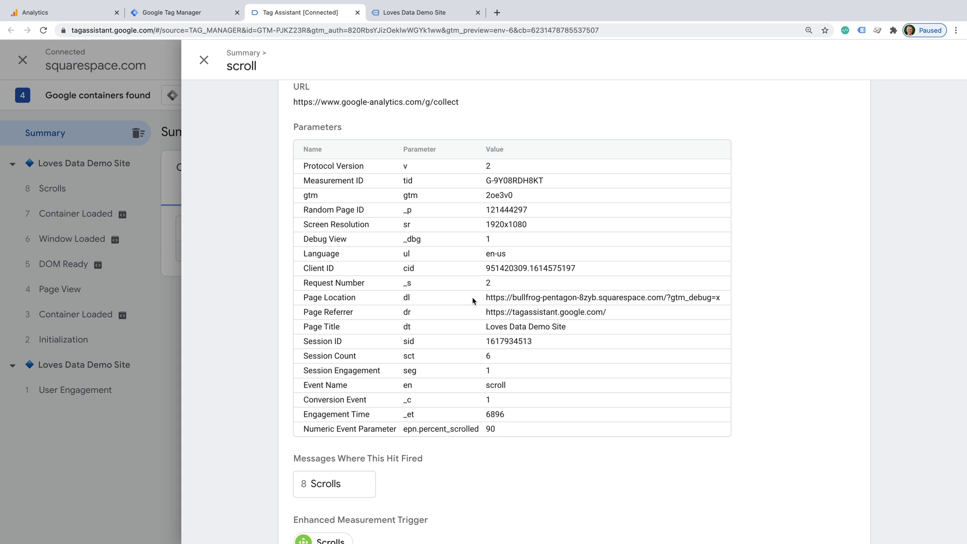
left_click(203, 61)
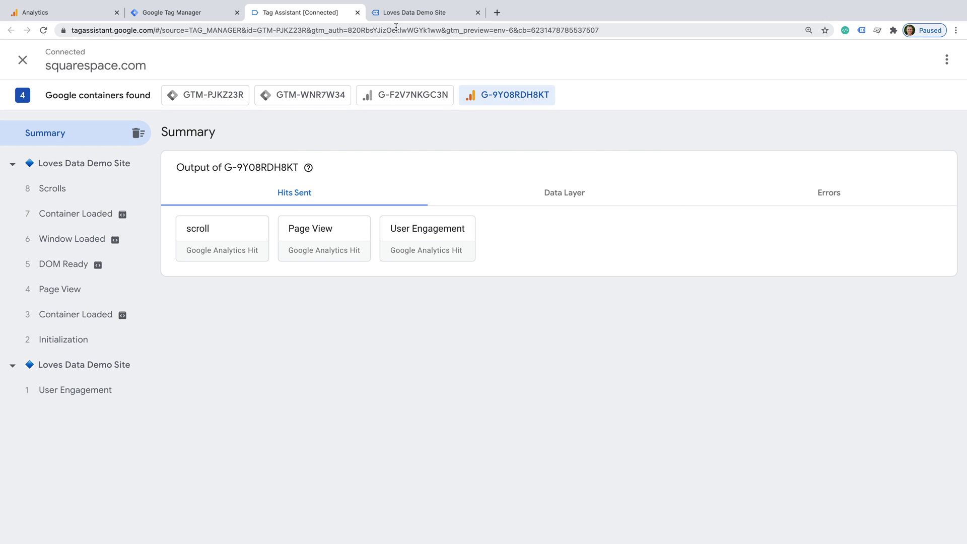
left_click(420, 14)
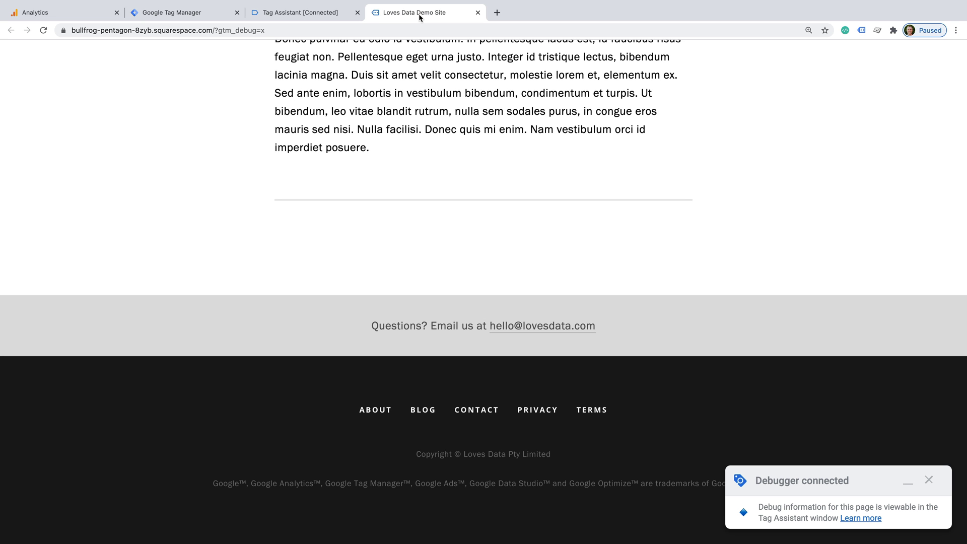
scroll(431, 99, "up", 15)
mouse_move(450, 100)
left_click(469, 176)
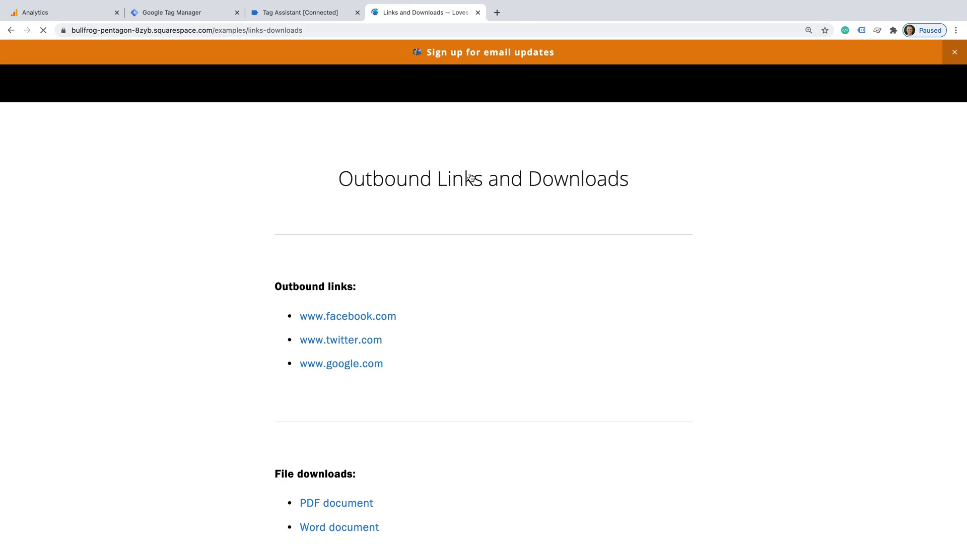
left_click(361, 386)
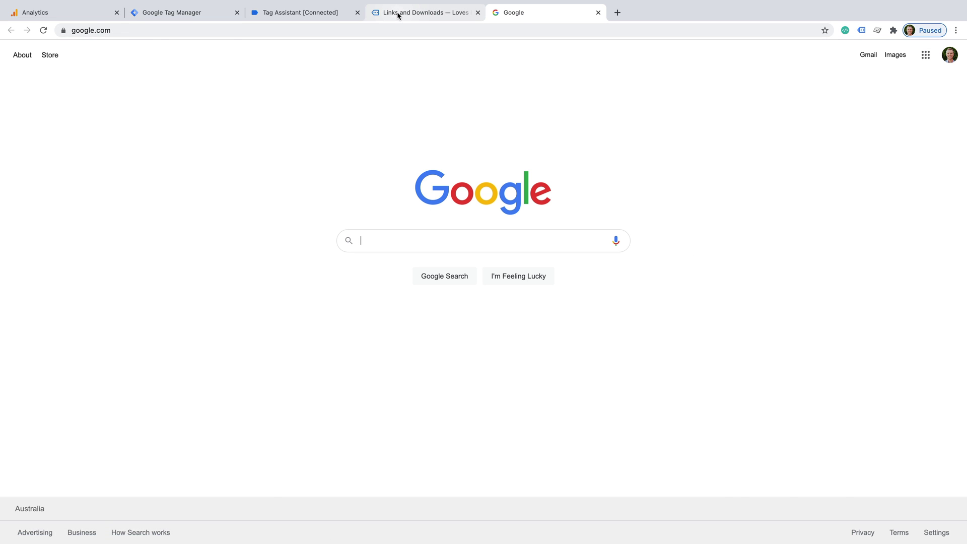
left_click(398, 15)
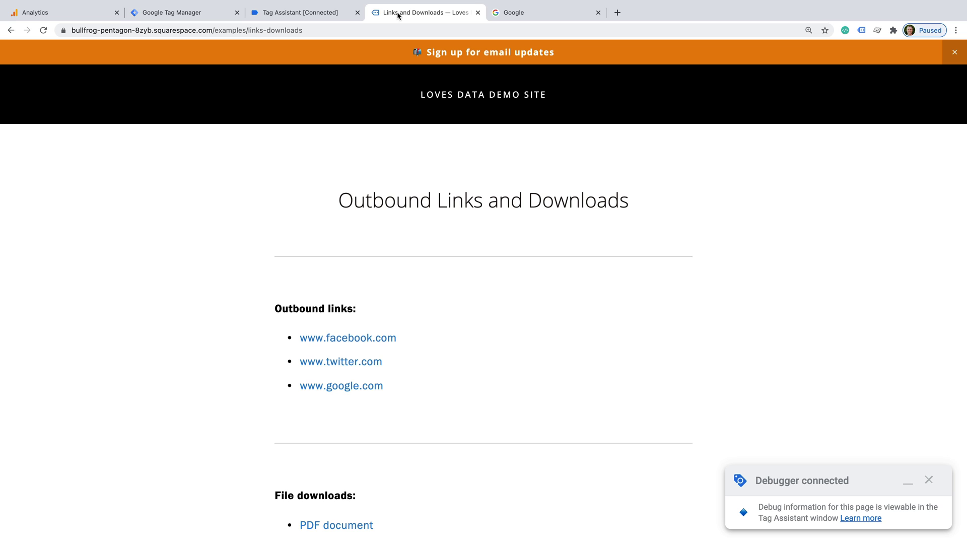
- Switch to Tag Assistant and inspect the link_url, link_domain, link_id and link_classes parameters of the outbound click hit
left_click(288, 14)
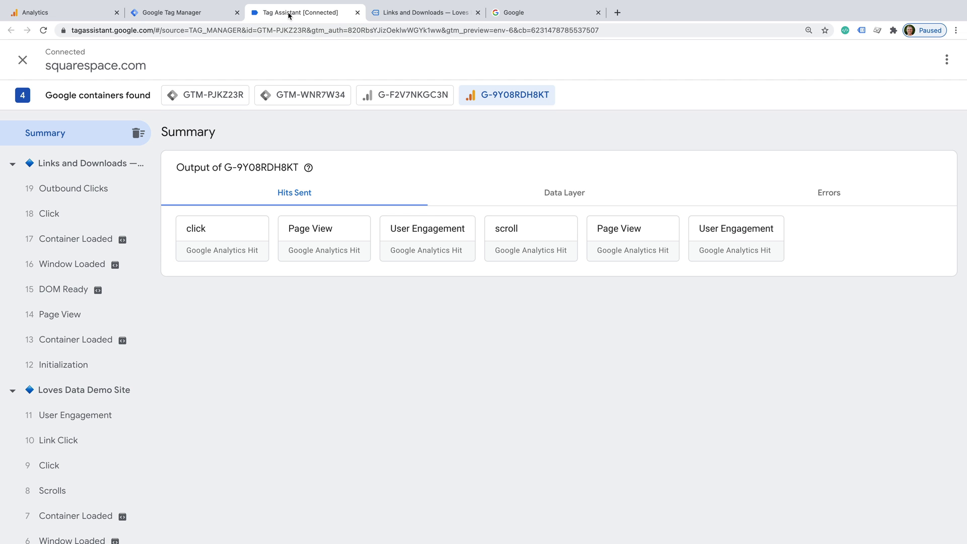
left_click(250, 240)
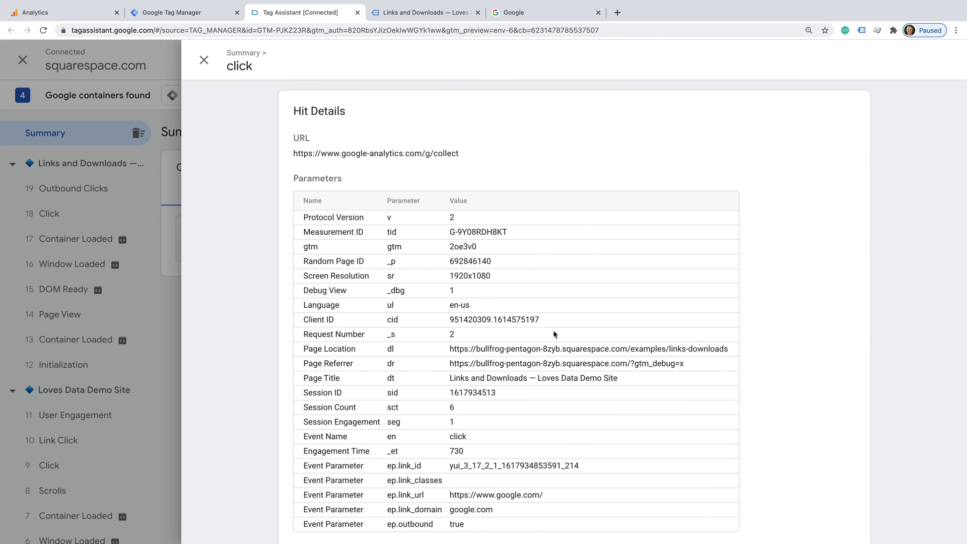
scroll(554, 334, "down", 2)
scroll(554, 330, "down", 1)
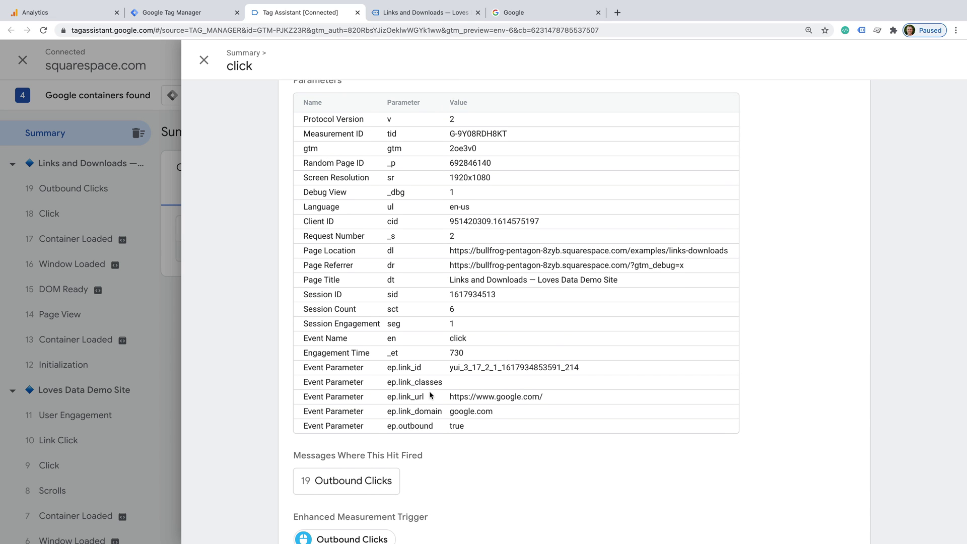
left_click_drag(303, 398, 548, 399)
left_click_drag(305, 412, 496, 411)
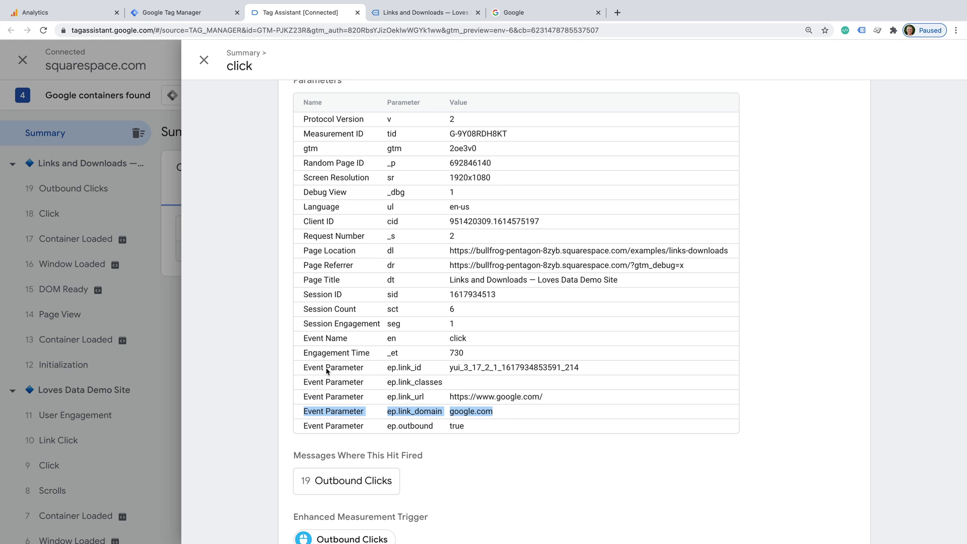
left_click_drag(304, 368, 512, 367)
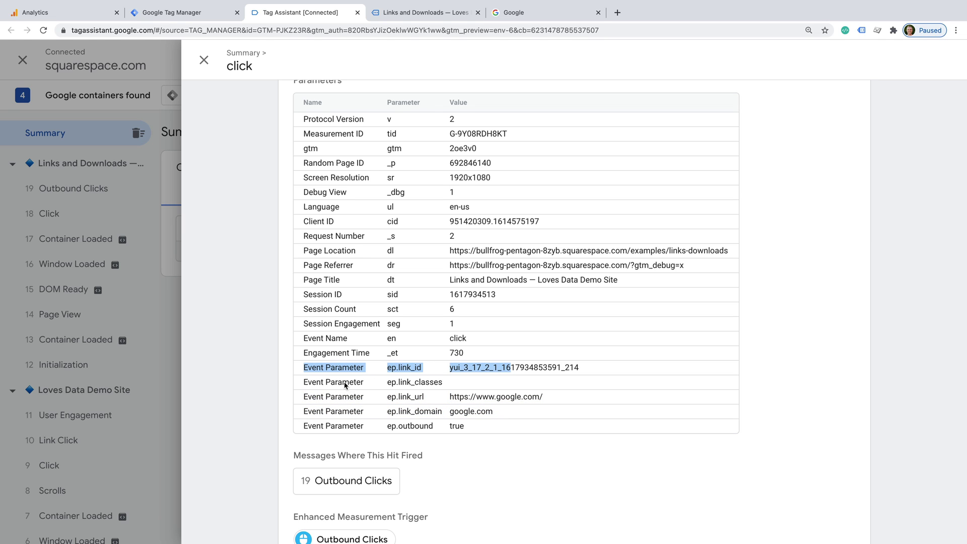
left_click_drag(308, 382, 443, 384)
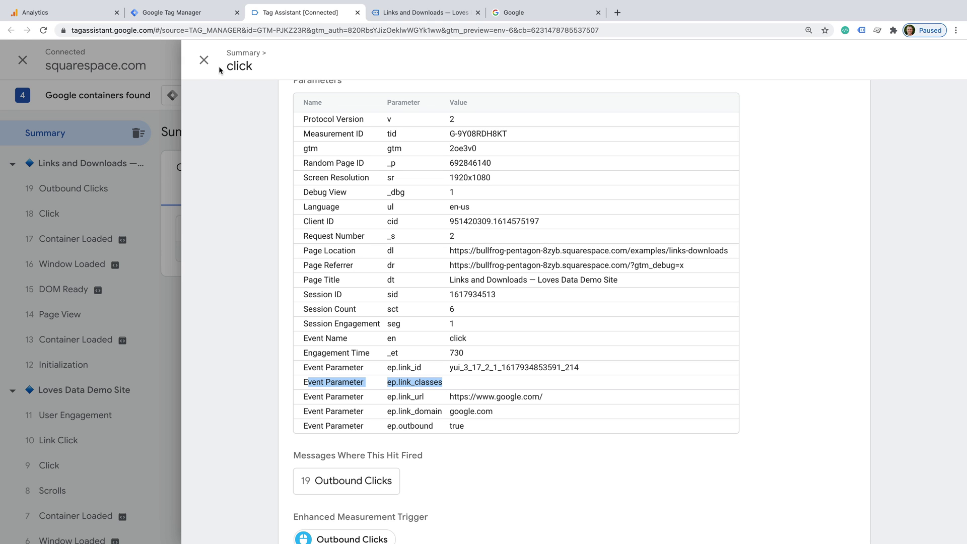
left_click(204, 60)
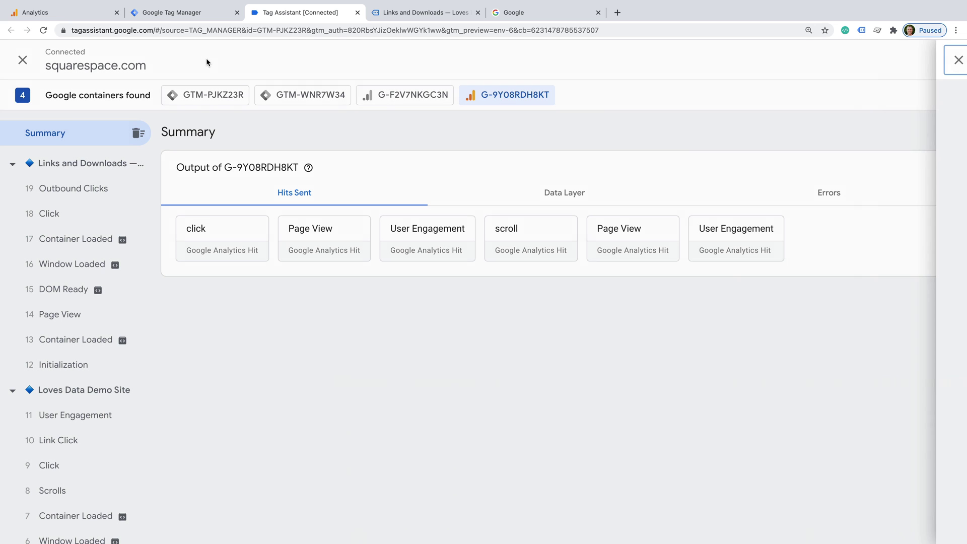
- On the demo site's Search page, search for "contact" and open the Contact result
left_click(413, 14)
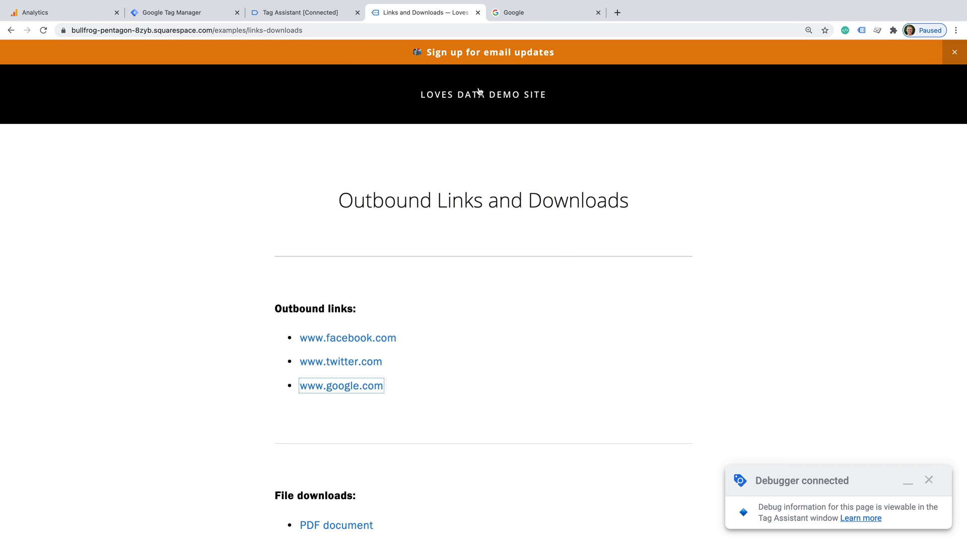
mouse_move(478, 94)
left_click(453, 267)
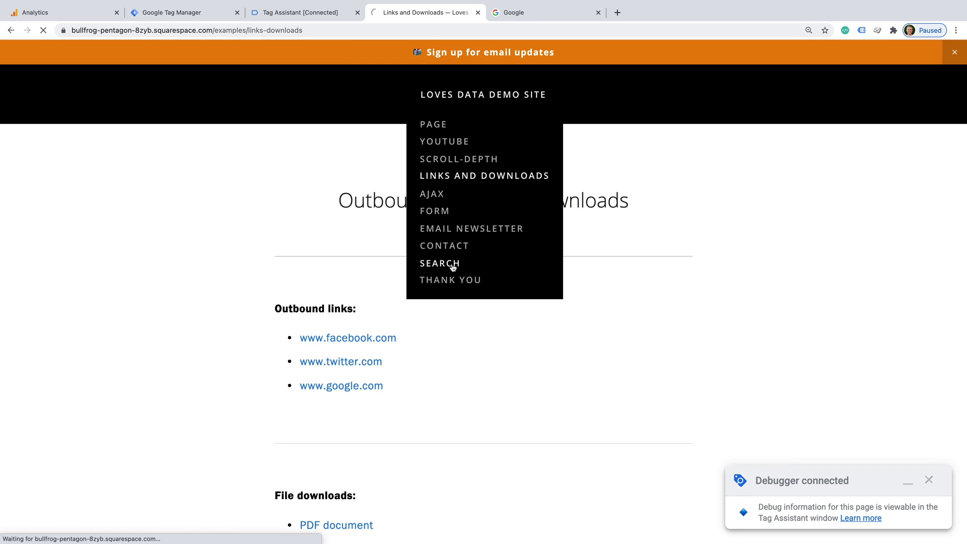
left_click(442, 247)
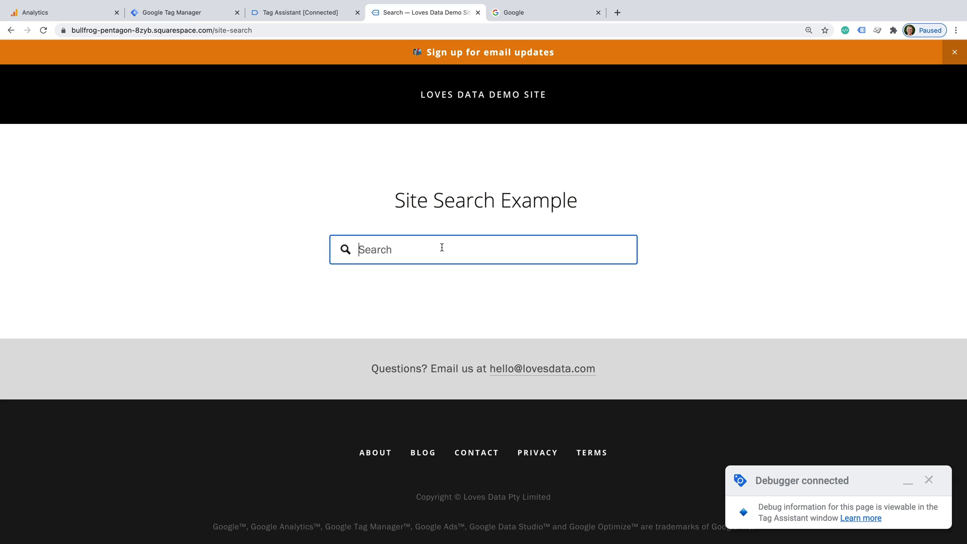
type("contact")
key("Return")
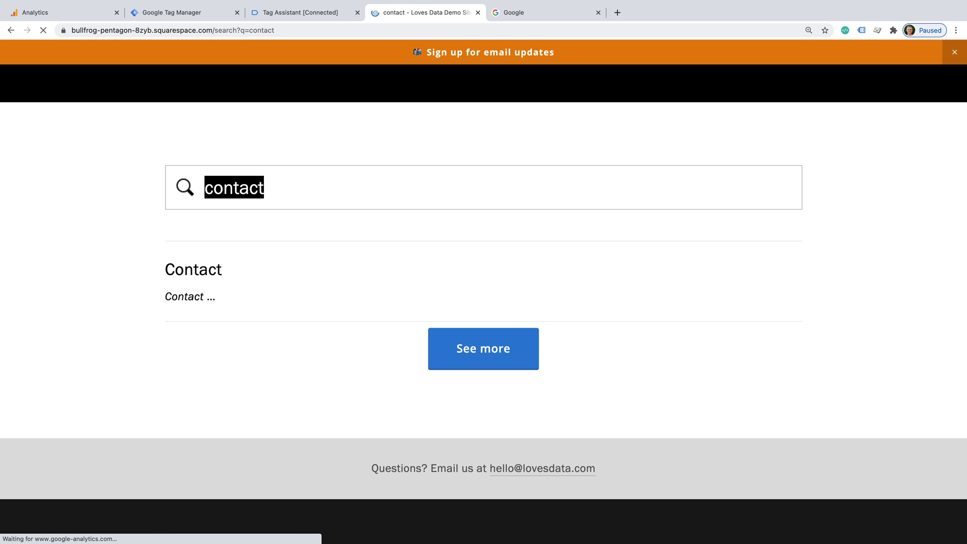
left_click(188, 297)
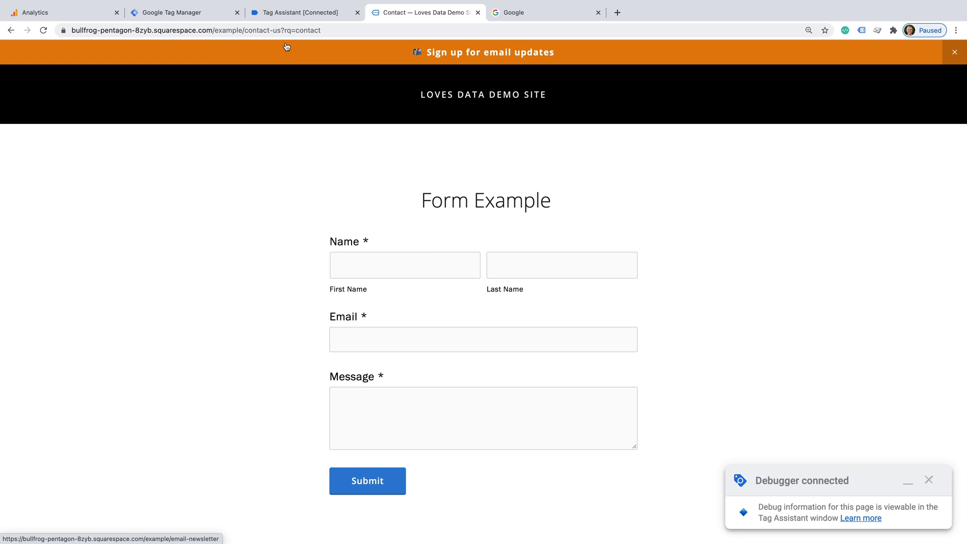
- Switch to Tag Assistant and inspect the search_term parameter and enhanced measurement trigger of the view_search_results hit
left_click(299, 16)
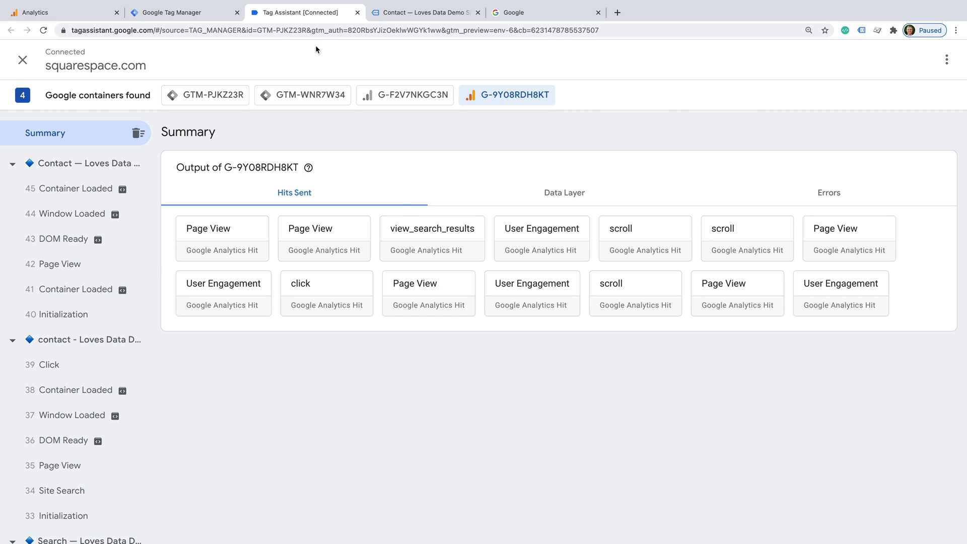
left_click(472, 239)
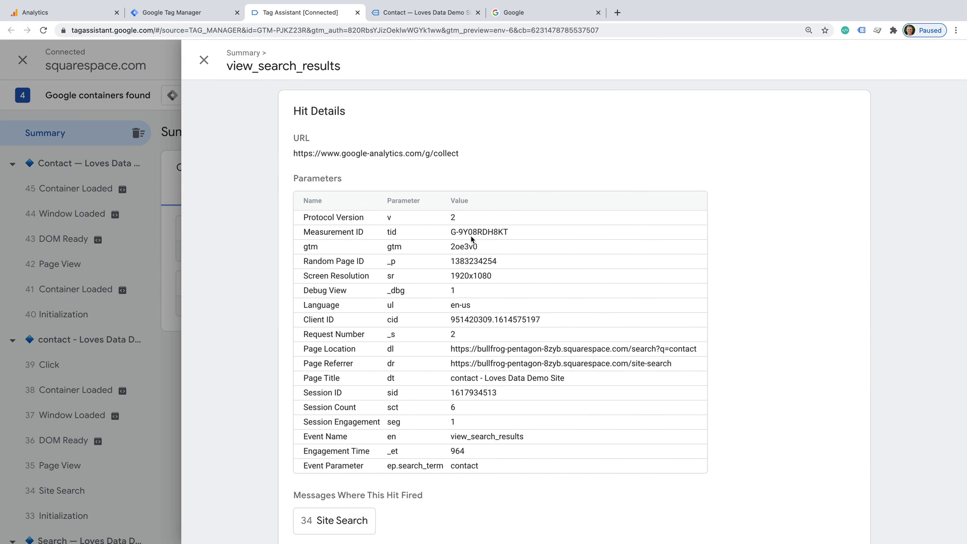
double_click(309, 466)
left_click_drag(338, 468, 483, 464)
scroll(489, 463, "down", 2)
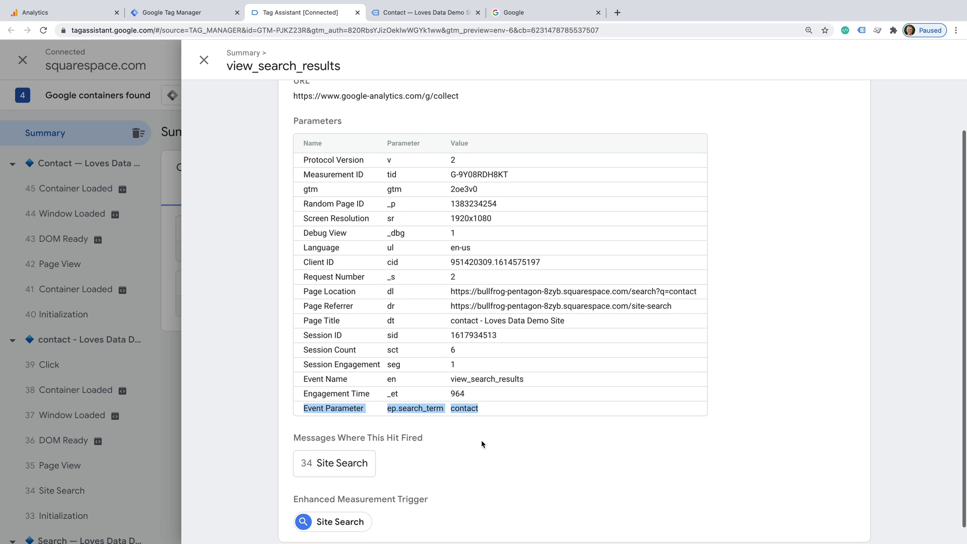
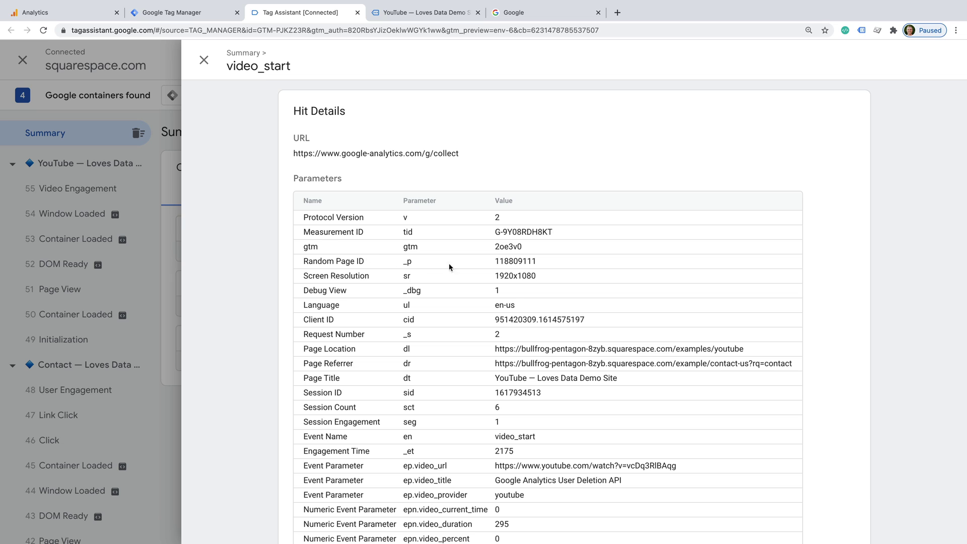
- Examine the video_url, video_title and video_current_time parameters of the video_start hit, then close its details
scroll(449, 267, "down", 2)
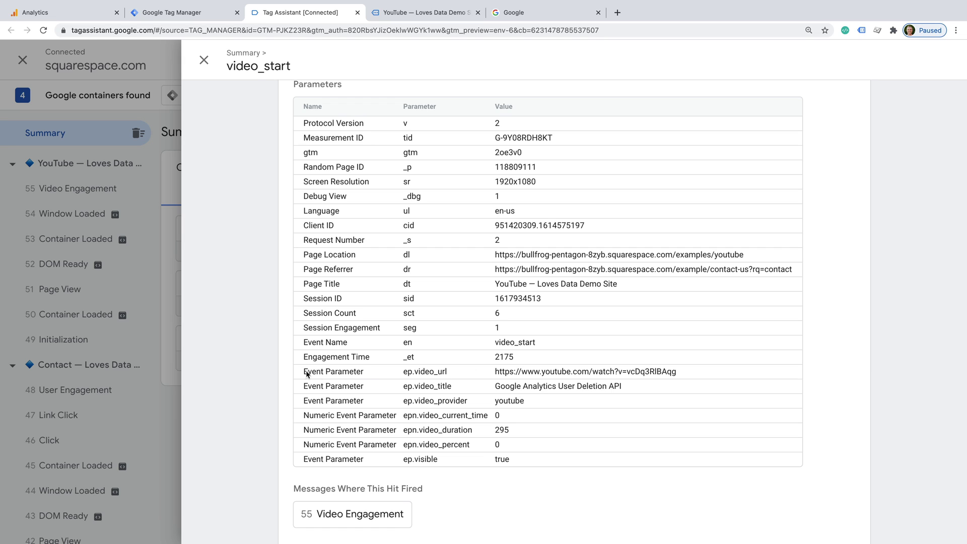
left_click_drag(307, 374, 698, 375)
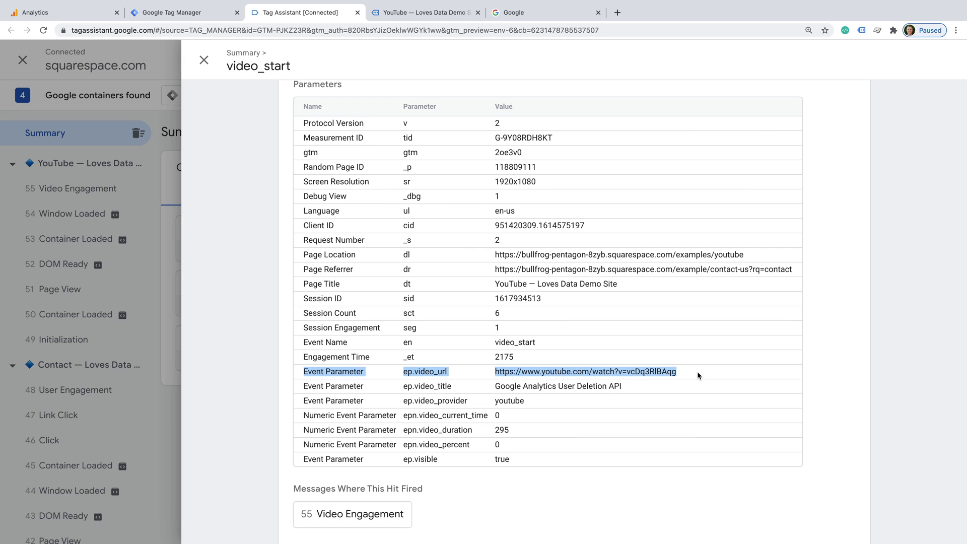
left_click_drag(306, 388, 556, 393)
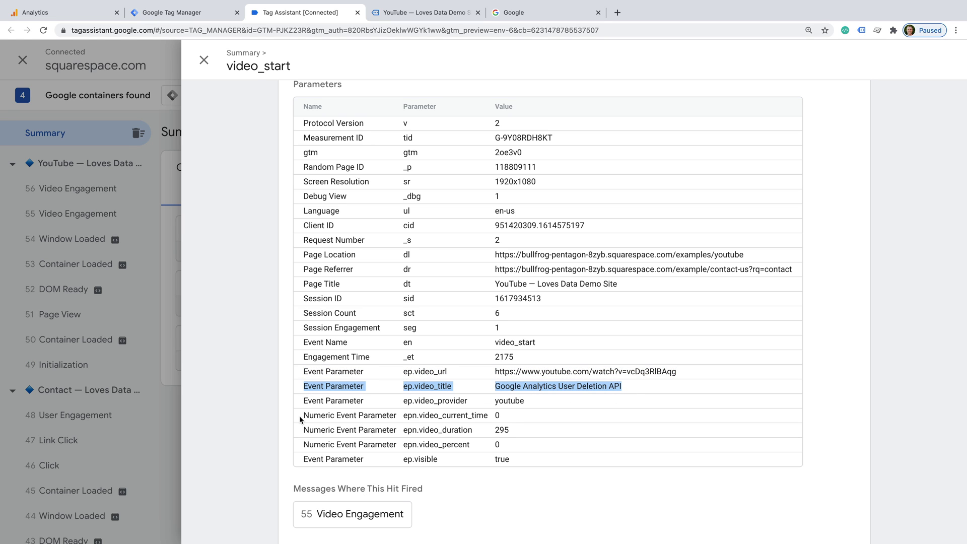
left_click_drag(305, 417, 512, 417)
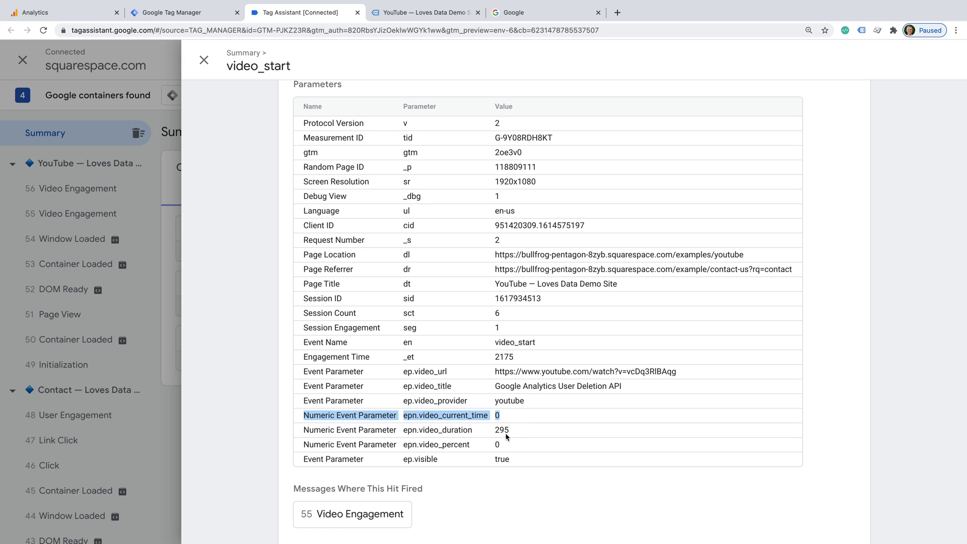
scroll(505, 433, "up", 1)
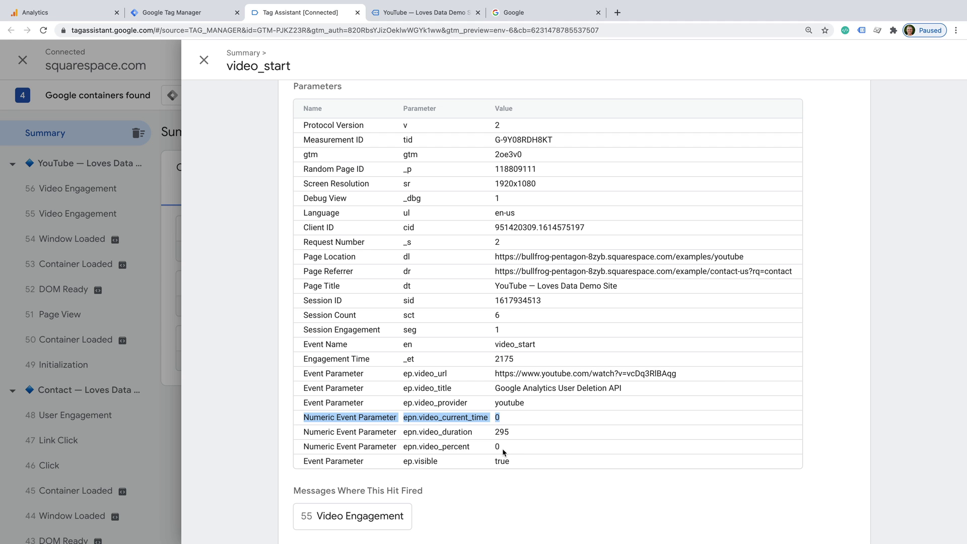
left_click(204, 60)
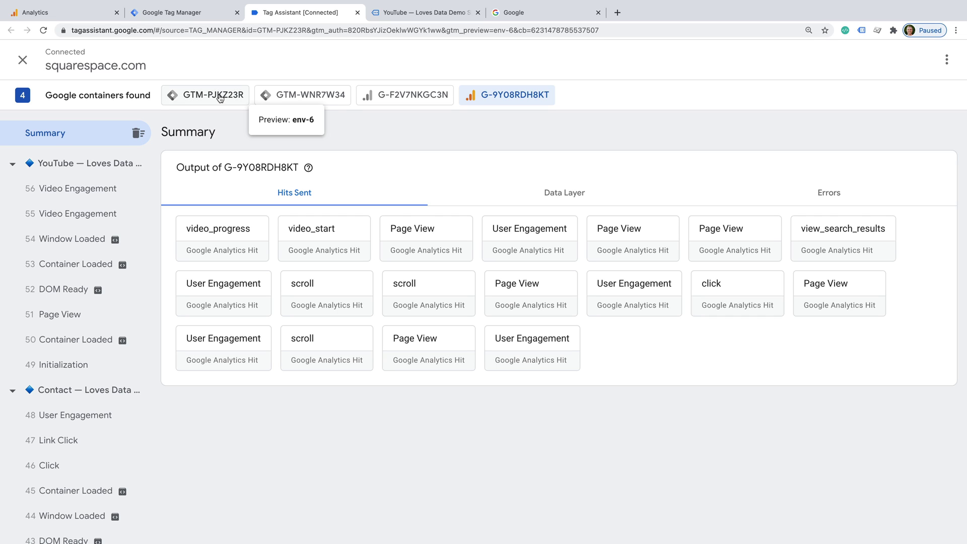
- Inspect the video_percent and video_current_time parameters of the video_progress hit, then close its details
left_click(253, 240)
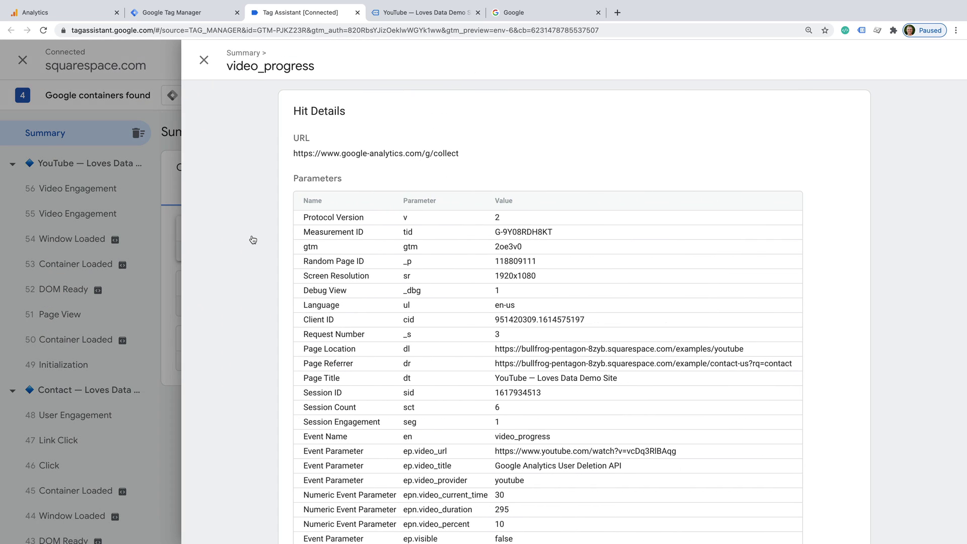
scroll(253, 240, "down", 2)
scroll(253, 240, "down", 3)
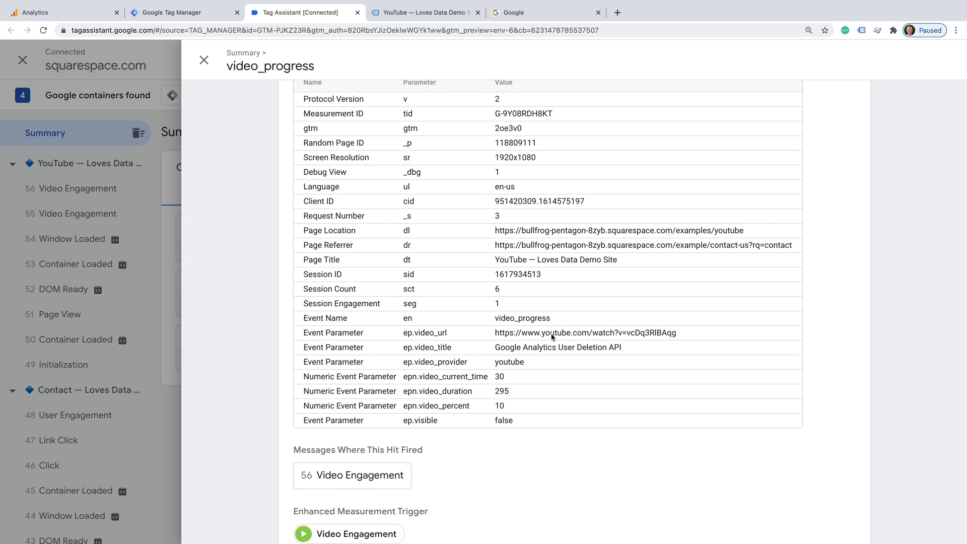
scroll(567, 347, "up", 1)
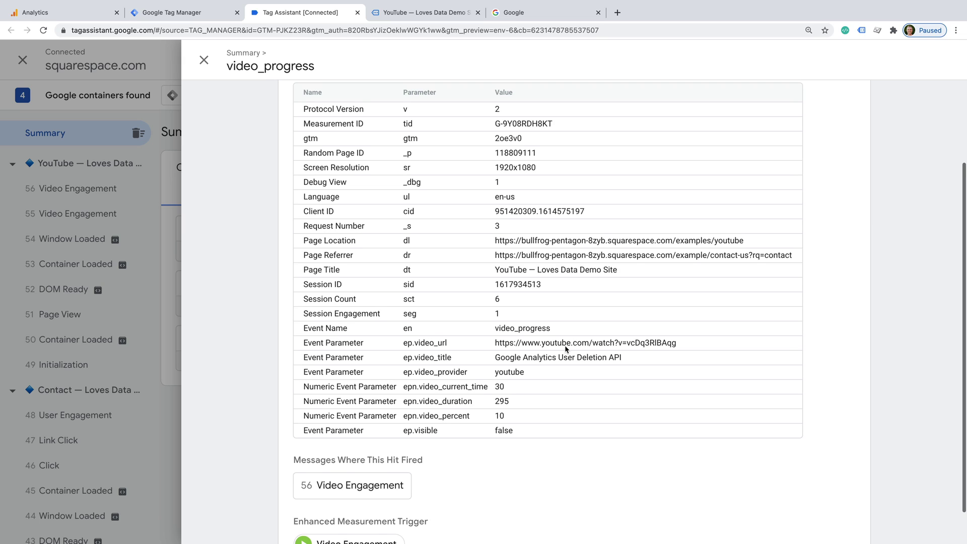
left_click_drag(304, 417, 513, 420)
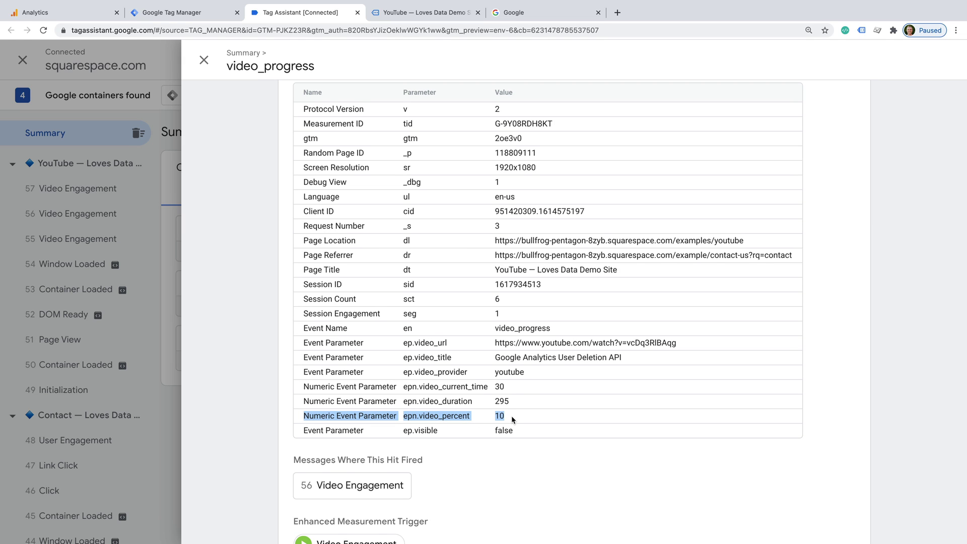
left_click_drag(305, 387, 512, 390)
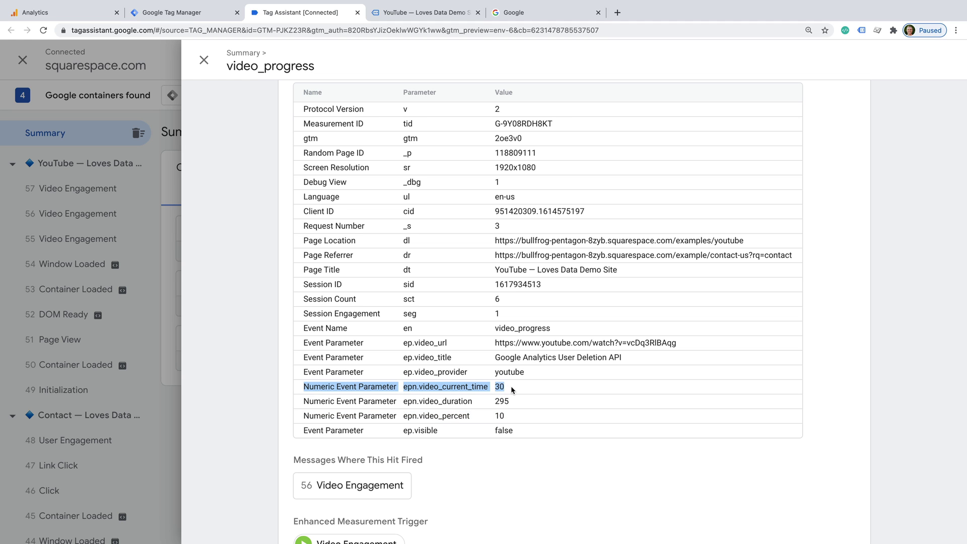
left_click(205, 61)
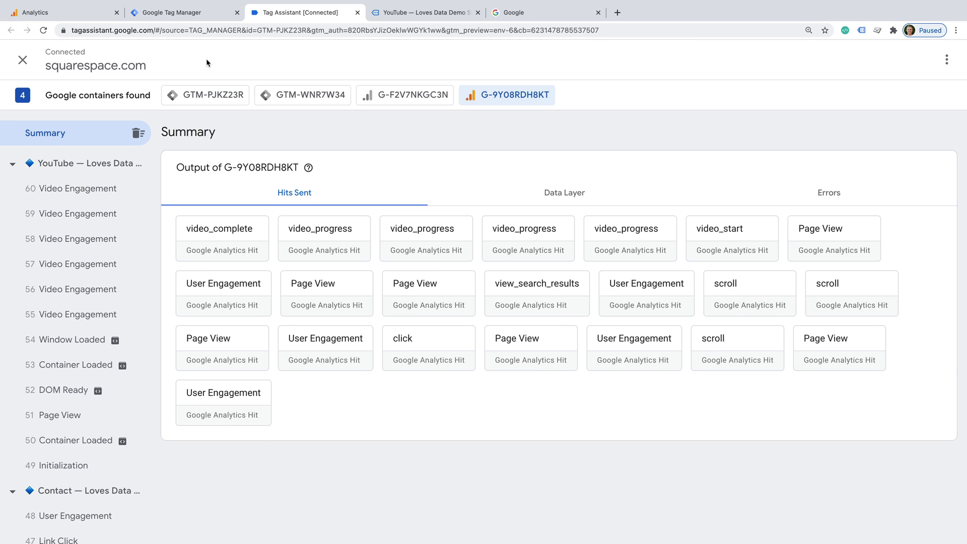
- Inspect the video_current_time and video_percent parameters of the video_complete hit, then close its details
left_click(257, 235)
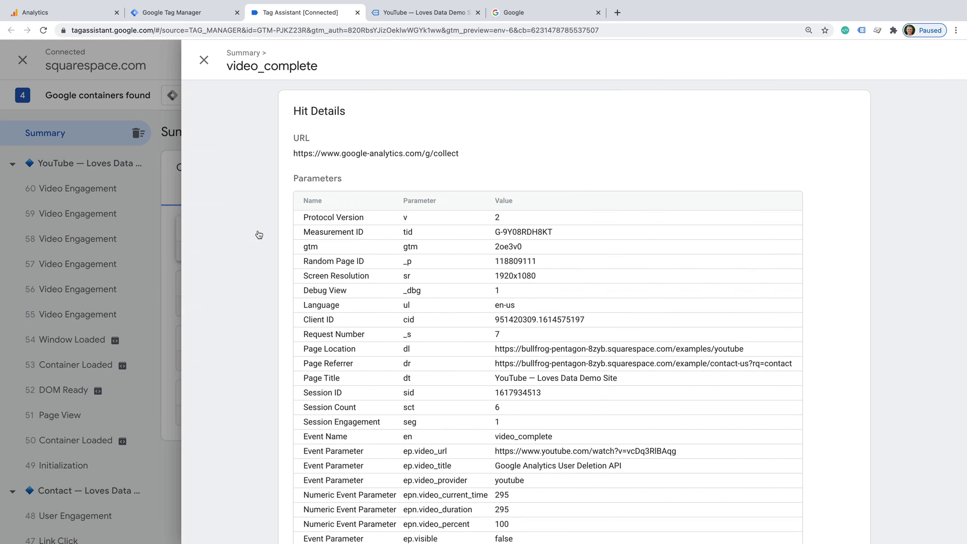
scroll(394, 301, "down", 3)
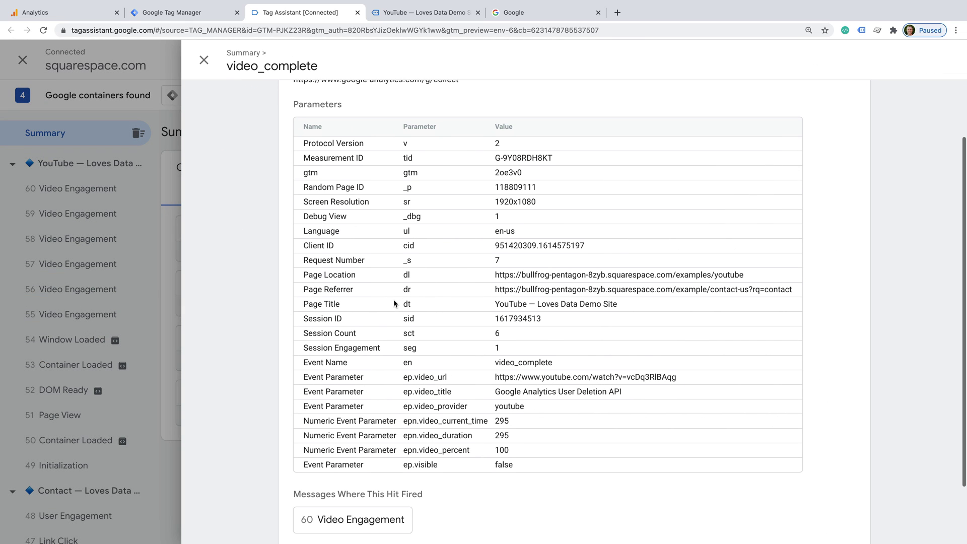
scroll(394, 300, "down", 1)
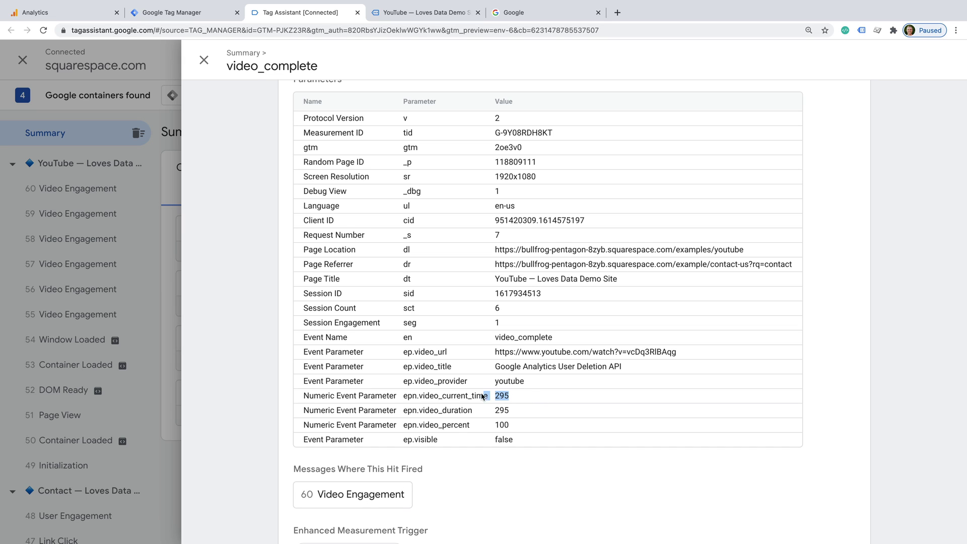
left_click_drag(482, 396, 405, 398)
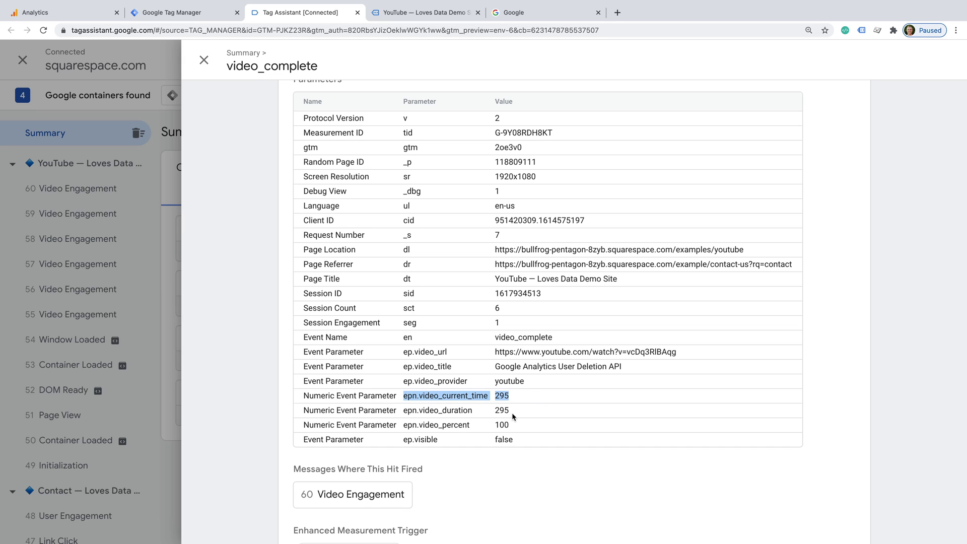
left_click_drag(512, 428, 405, 427)
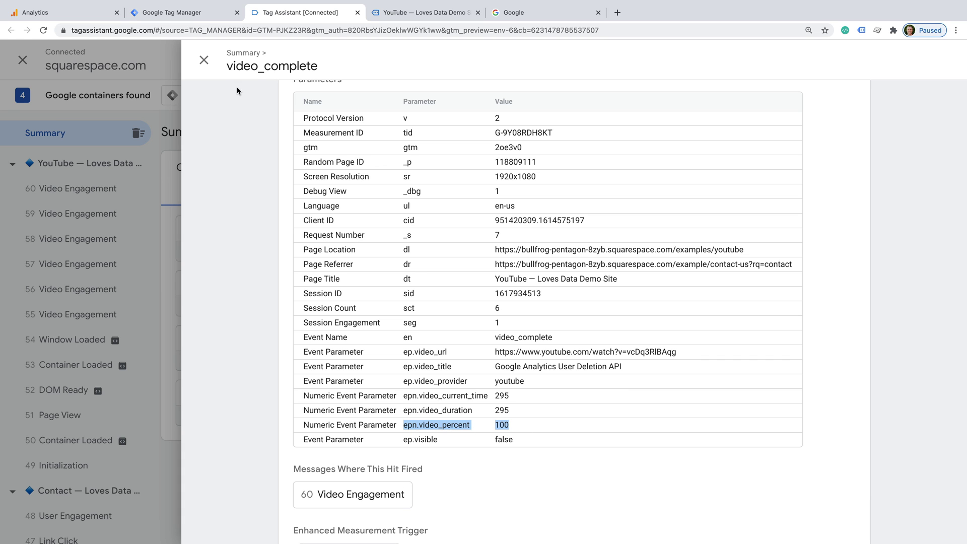
left_click(204, 60)
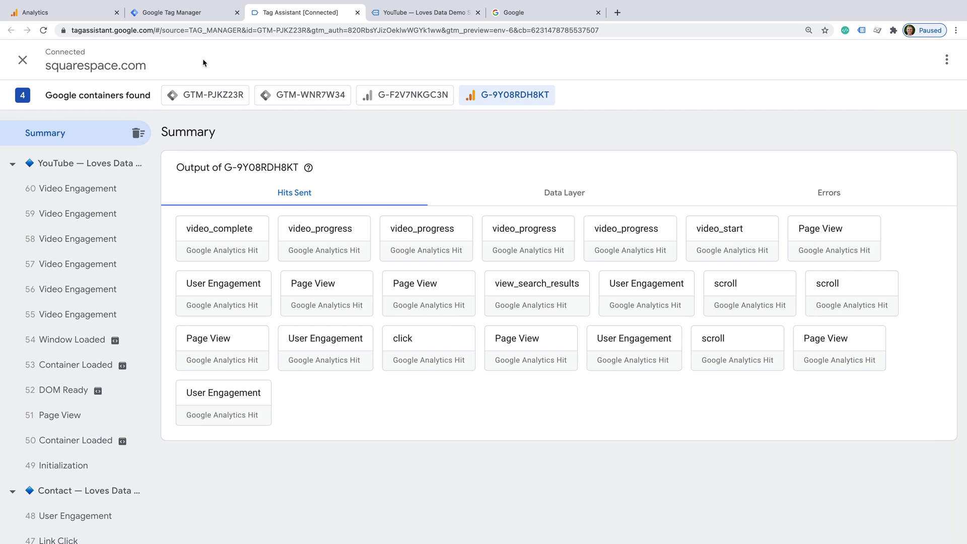
- Switch to the Loves Data demo site, go to its Links and Downloads page and open the PDF document download
left_click(439, 15)
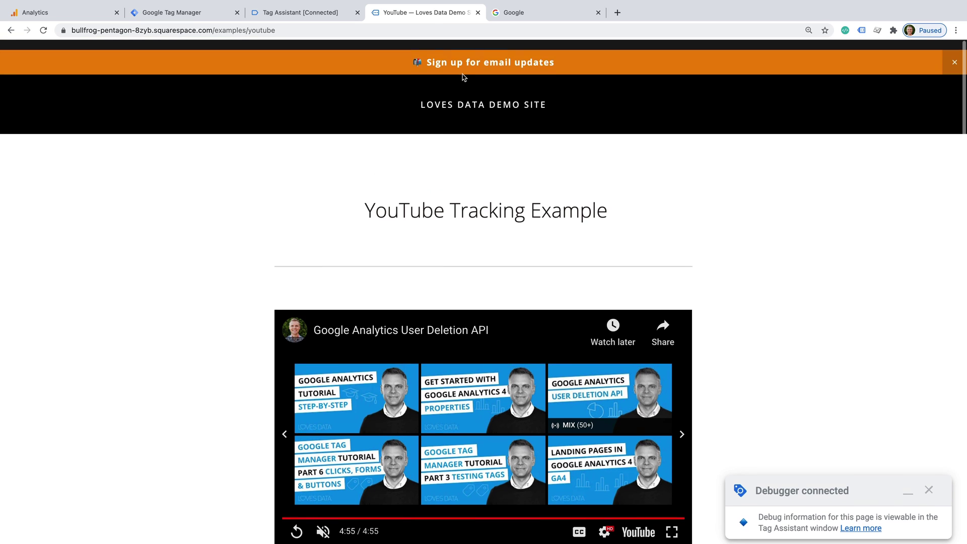
mouse_move(479, 95)
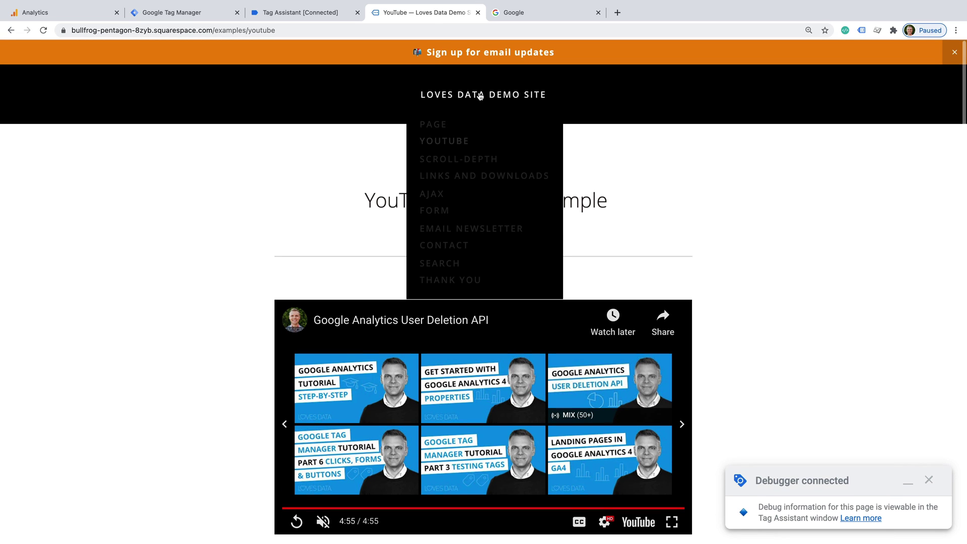
left_click(488, 178)
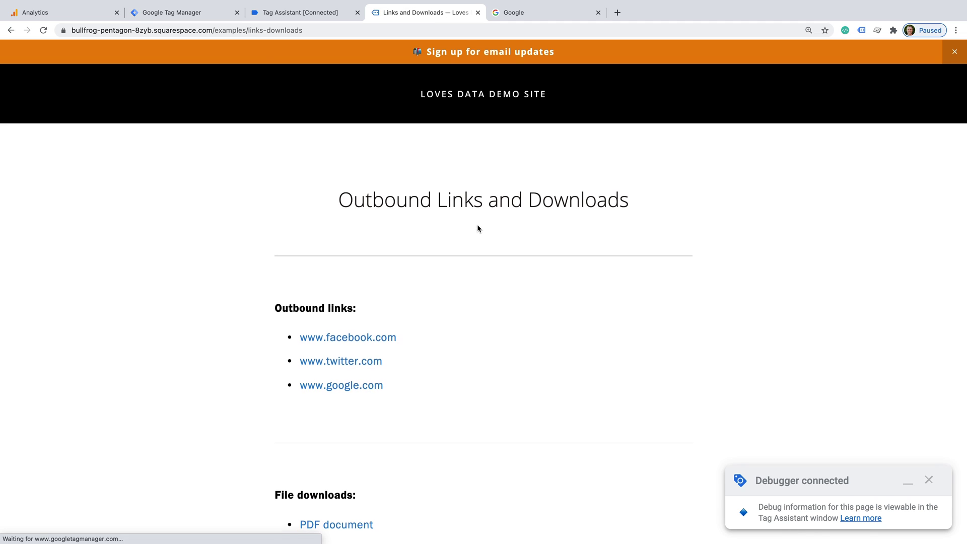
scroll(382, 322, "down", 5)
left_click(348, 270)
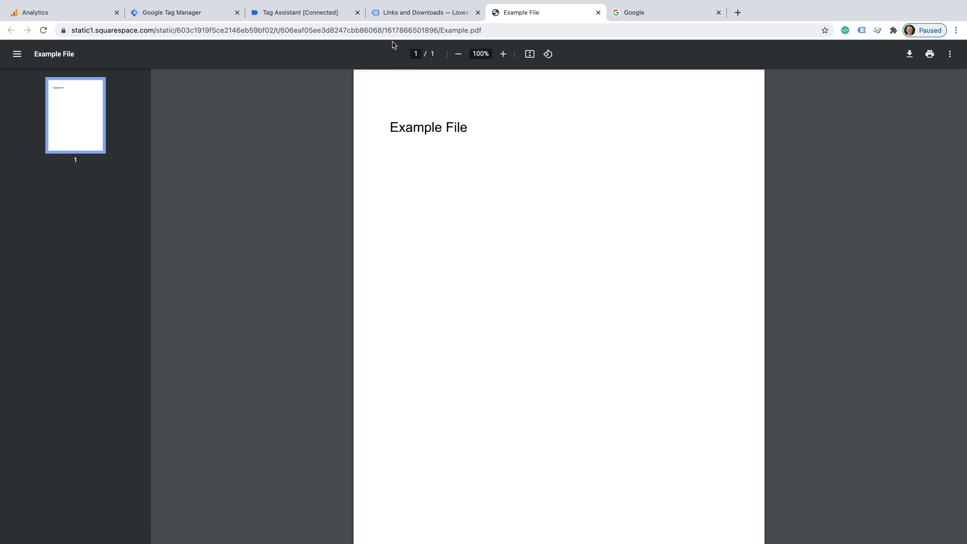
- Switch to Tag Assistant and inspect the link_url, file_name, file_extension, link_id and link_text parameters of the file_download hit
left_click(337, 14)
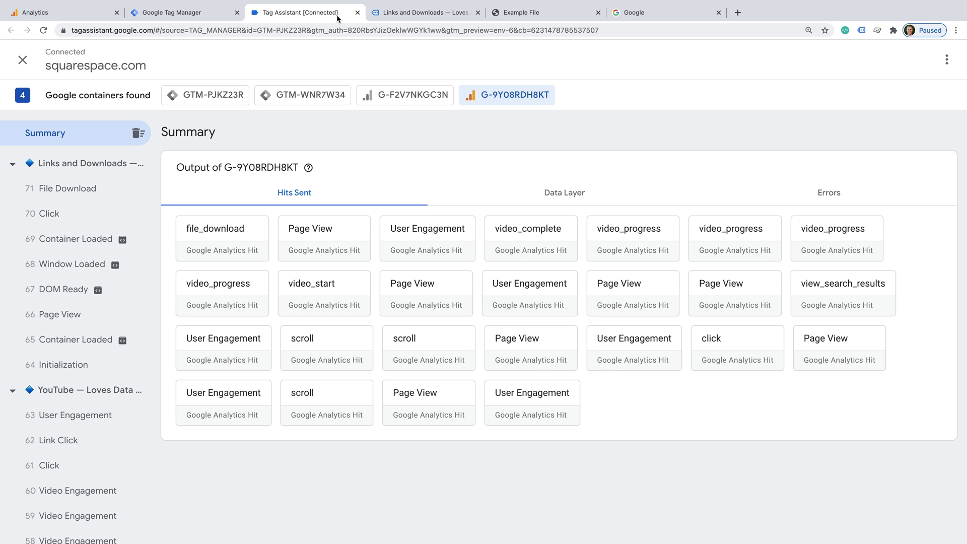
left_click(253, 235)
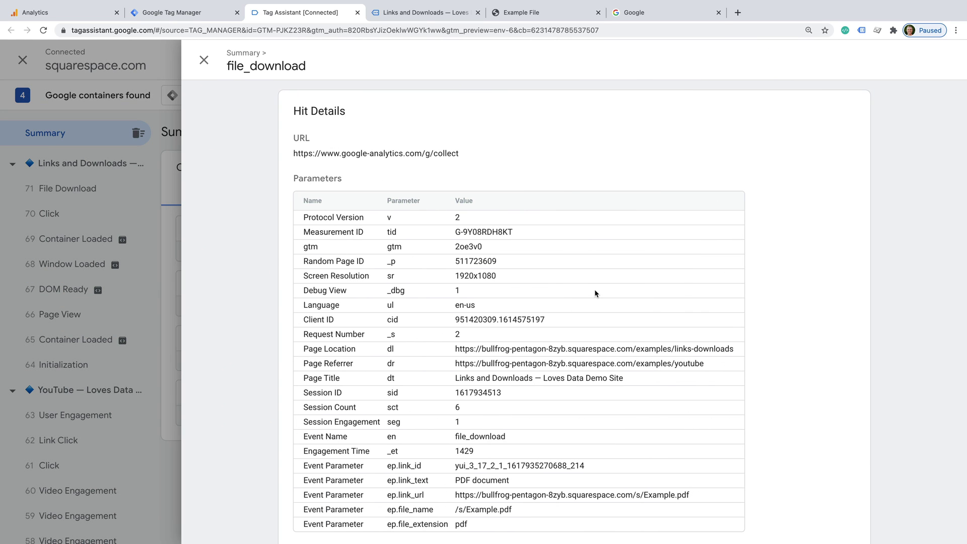
scroll(594, 292, "down", 3)
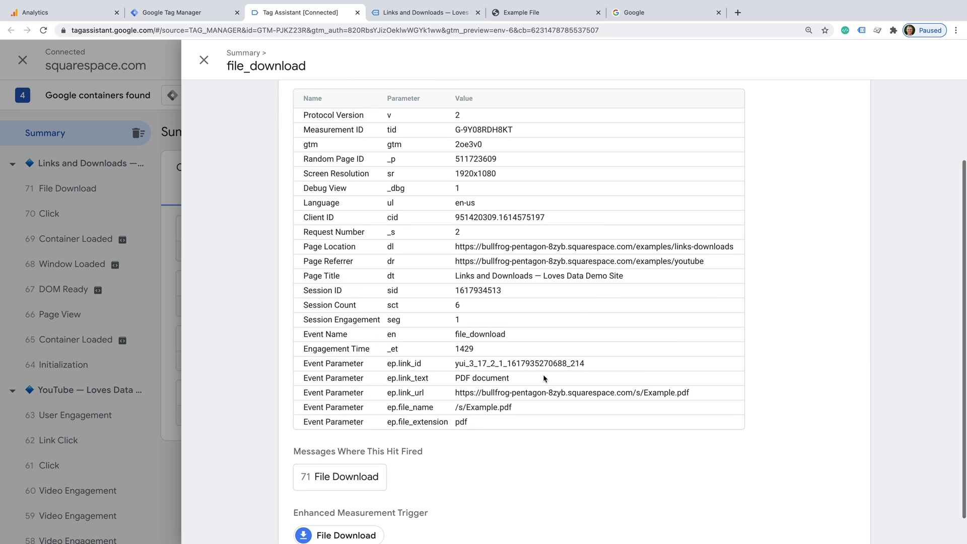
left_click_drag(304, 395, 699, 396)
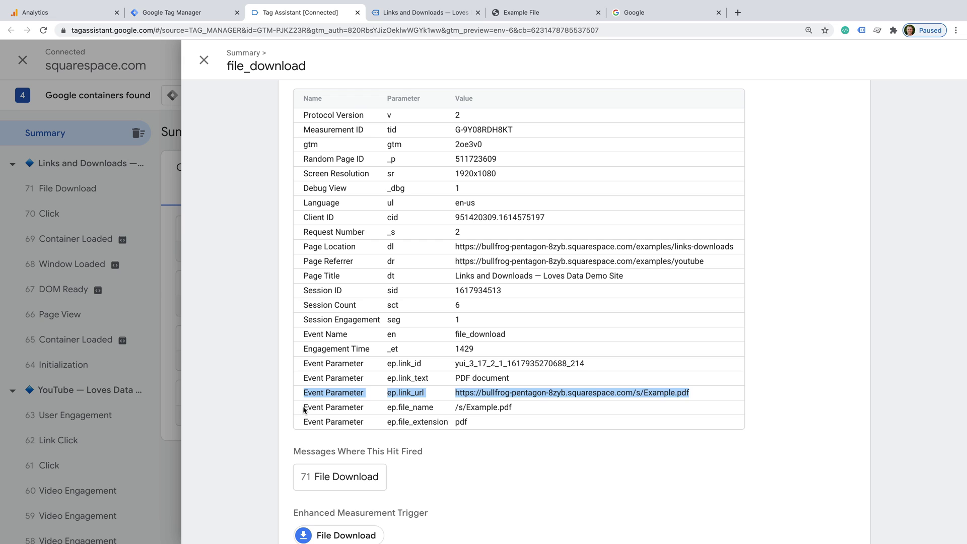
left_click_drag(303, 410, 522, 412)
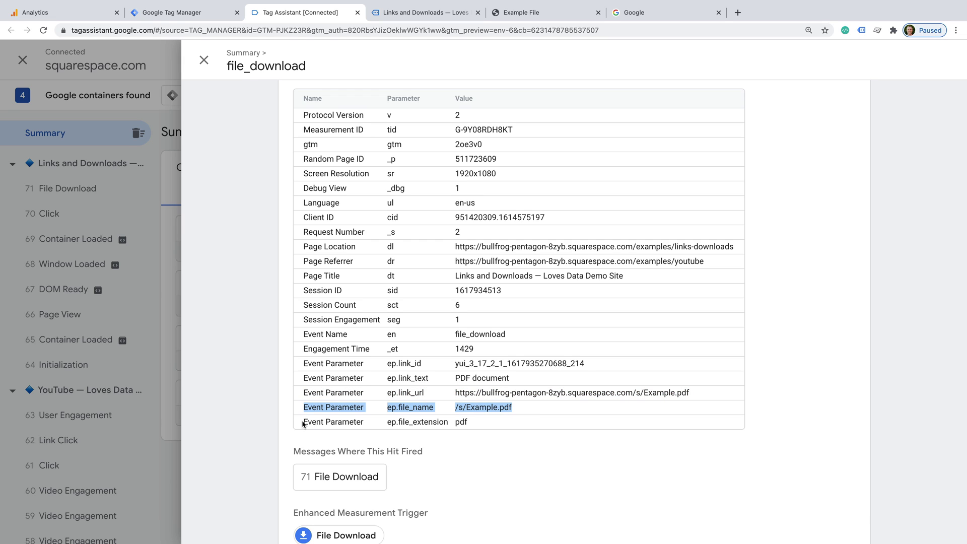
left_click_drag(304, 425, 480, 428)
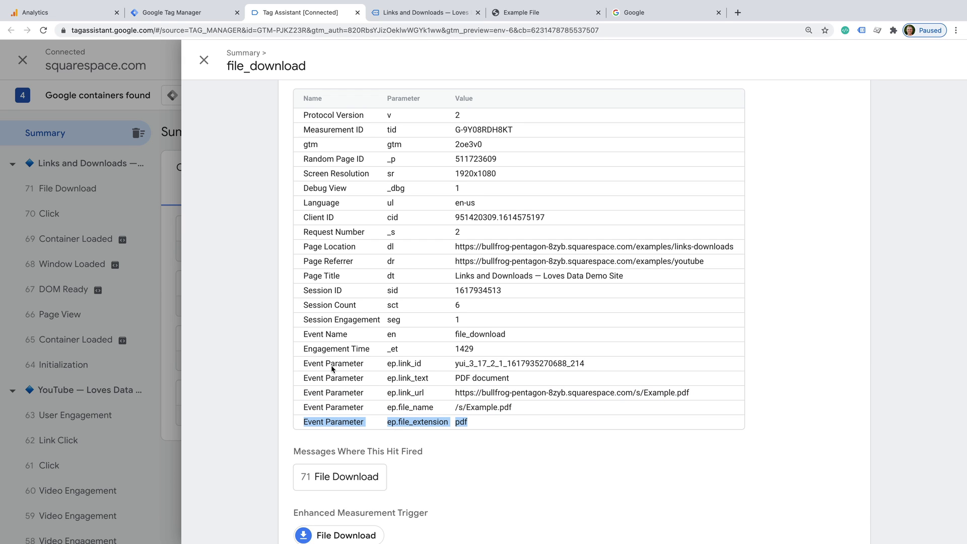
left_click_drag(306, 364, 584, 366)
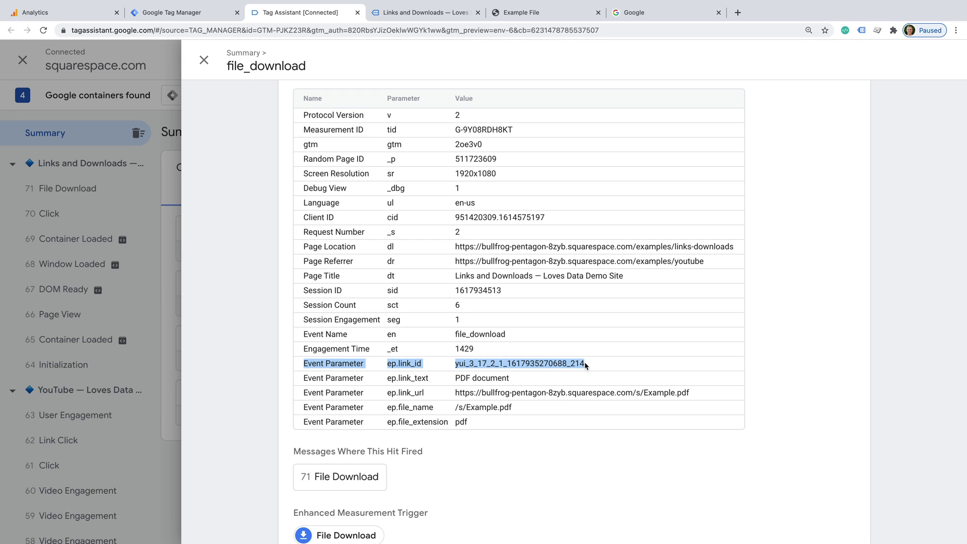
left_click_drag(305, 379, 502, 383)
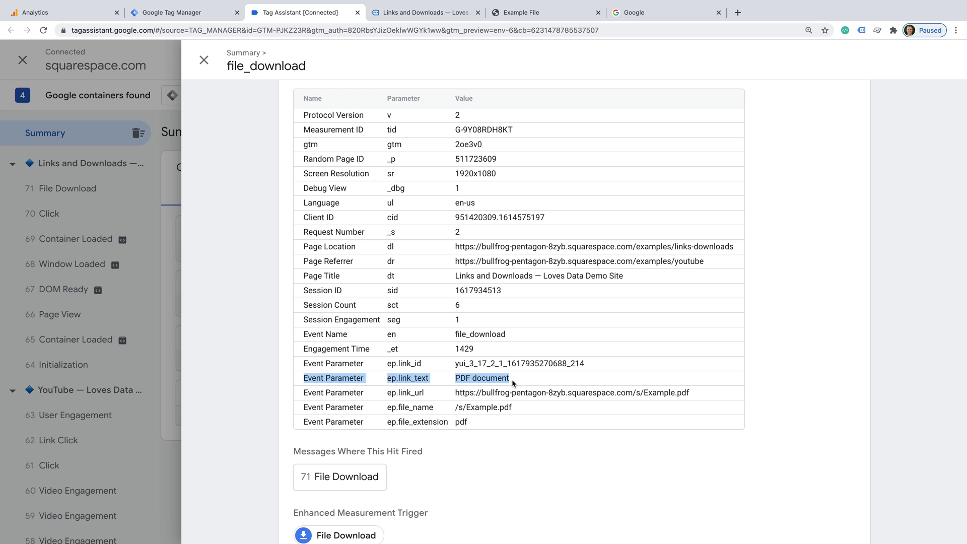
- Switch to Google Analytics and review the full list of existing events
left_click(69, 15)
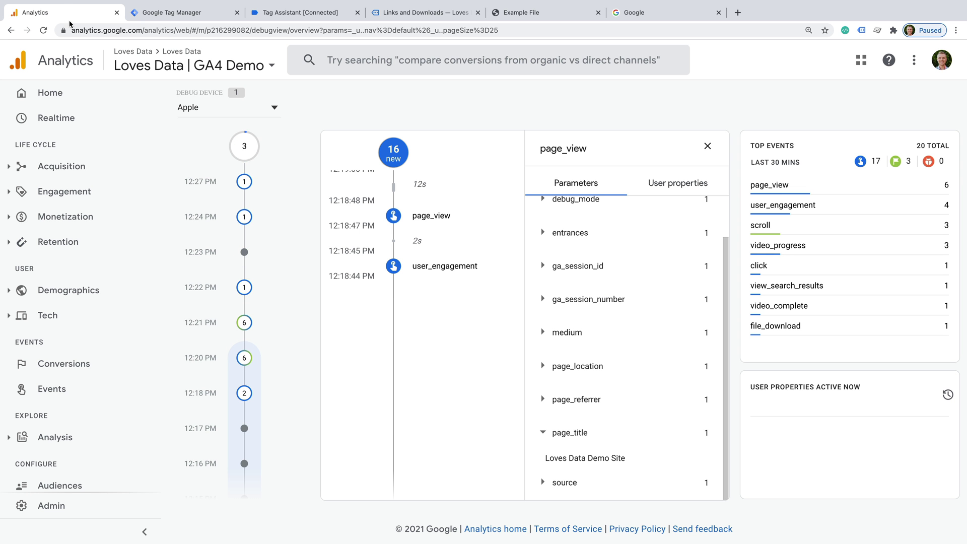
left_click(75, 392)
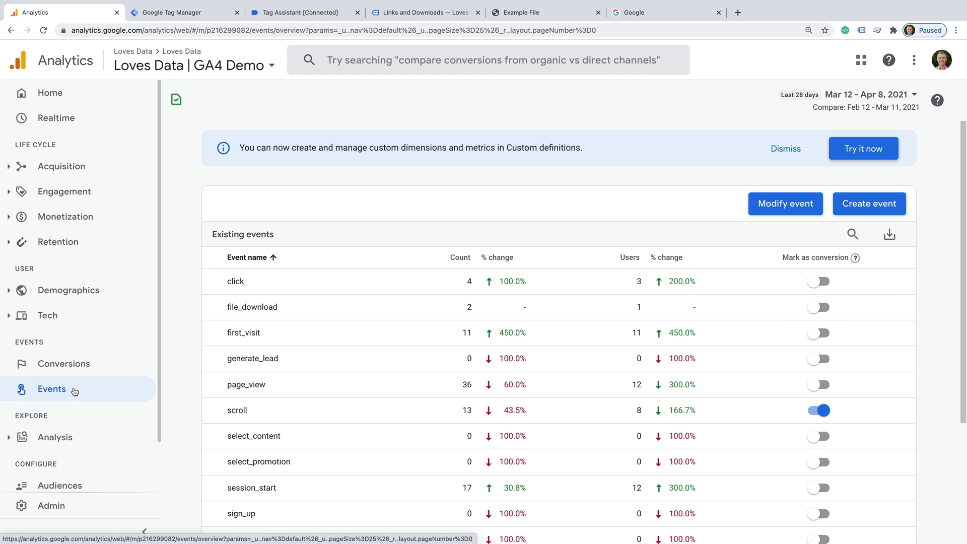
scroll(364, 231, "down", 3)
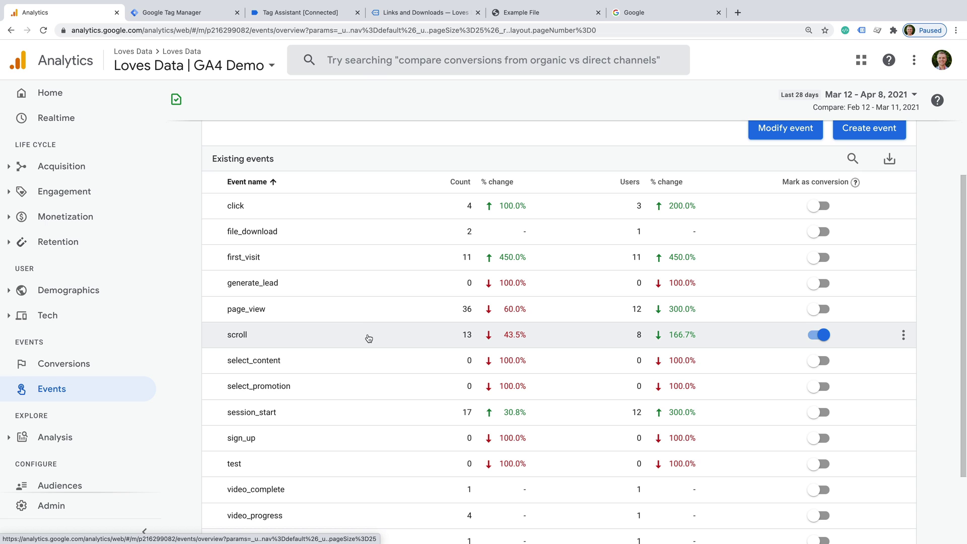
scroll(369, 338, "down", 2)
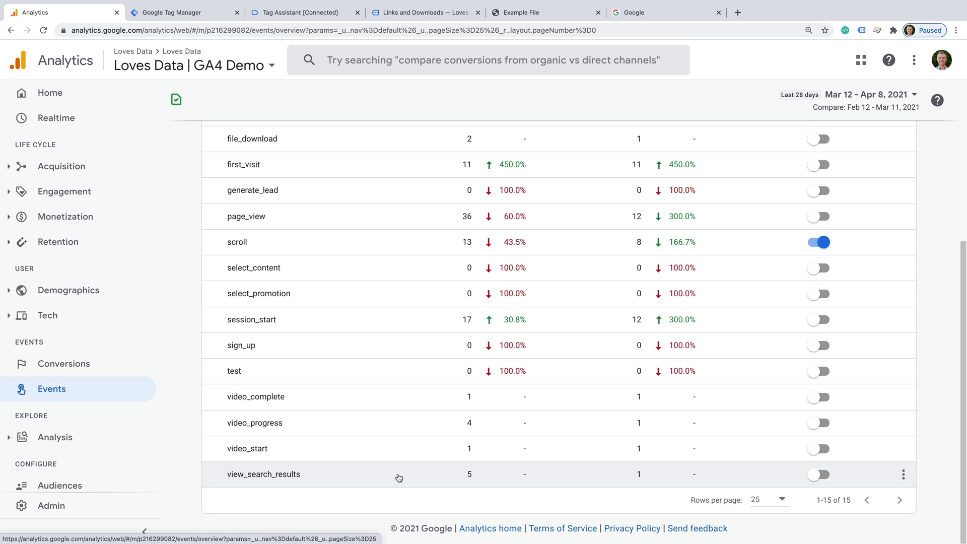
scroll(399, 477, "up", 4)
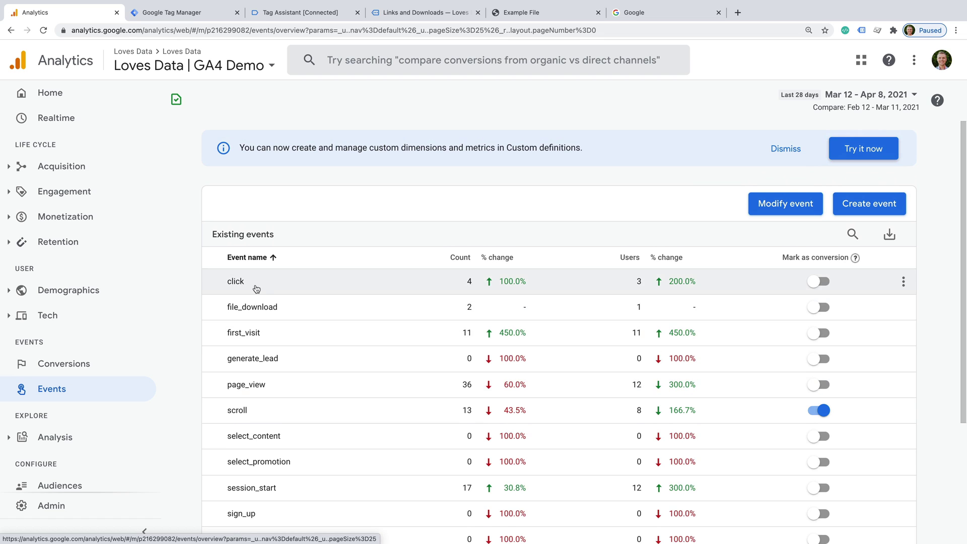
- Open the click event's report and review its trend, country and event count per session cards
left_click(235, 284)
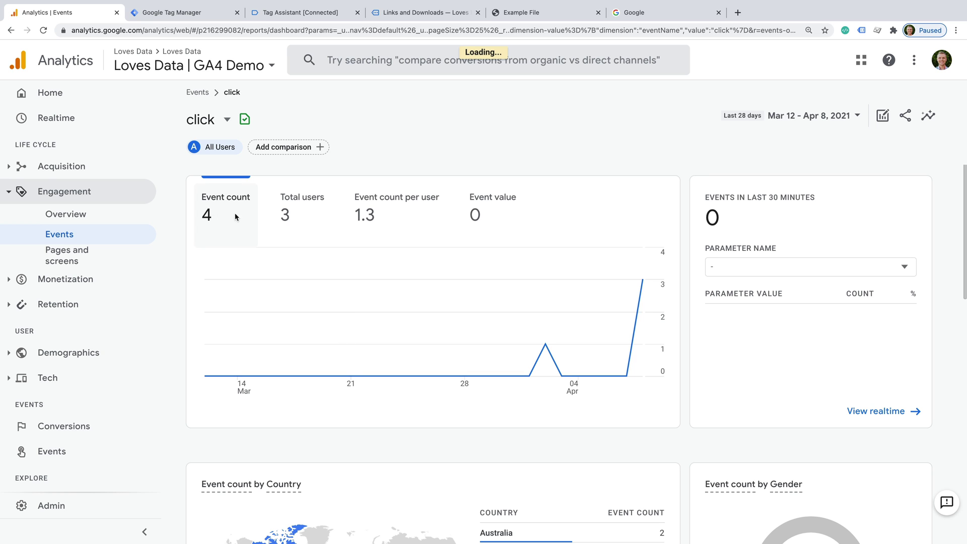
scroll(402, 216, "down", 5)
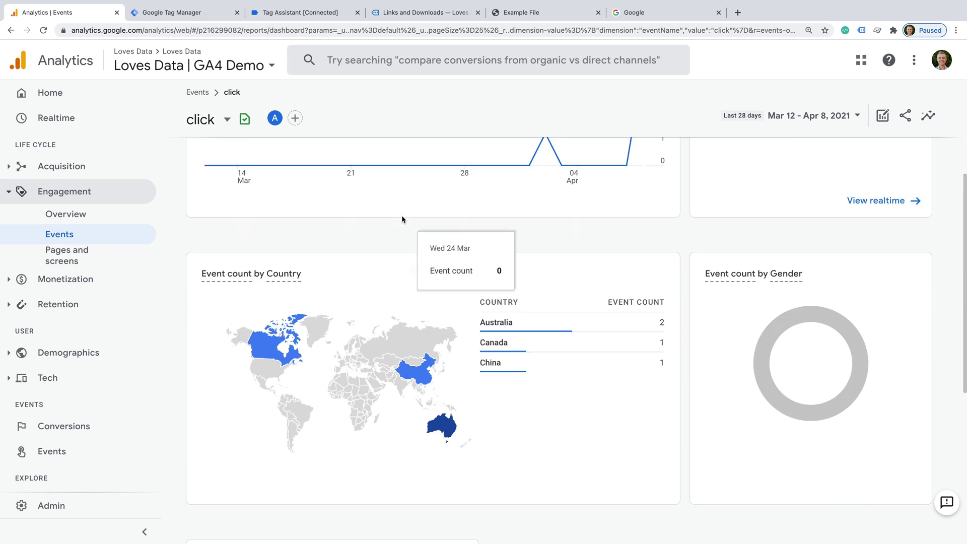
scroll(402, 219, "down", 6)
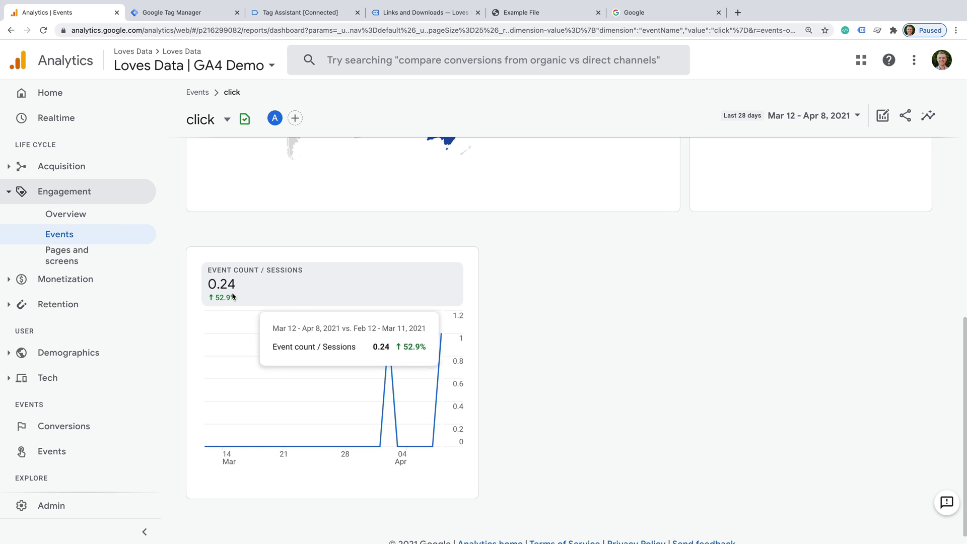
- Open the property's custom definitions and review the custom metrics and custom dimensions
scroll(124, 417, "down", 3)
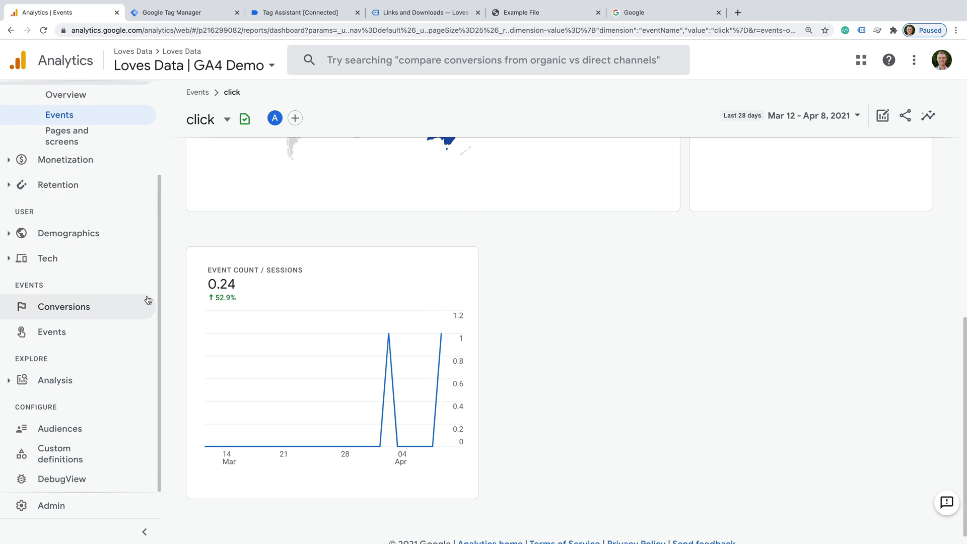
left_click(81, 452)
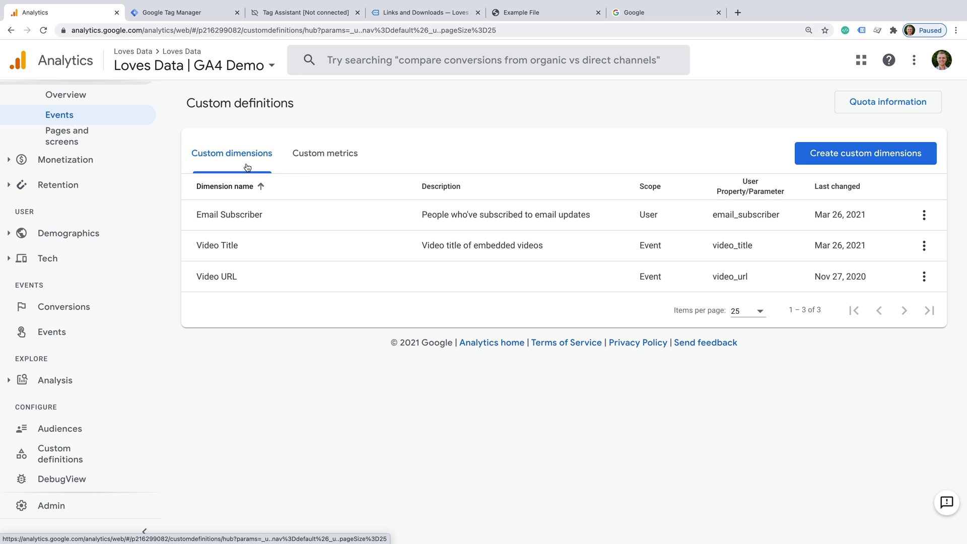
left_click(337, 162)
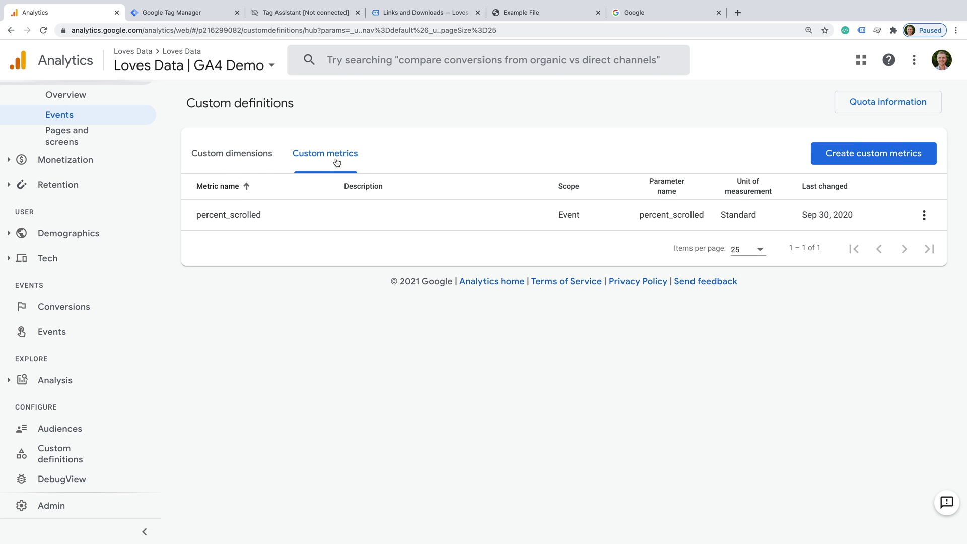
left_click(238, 167)
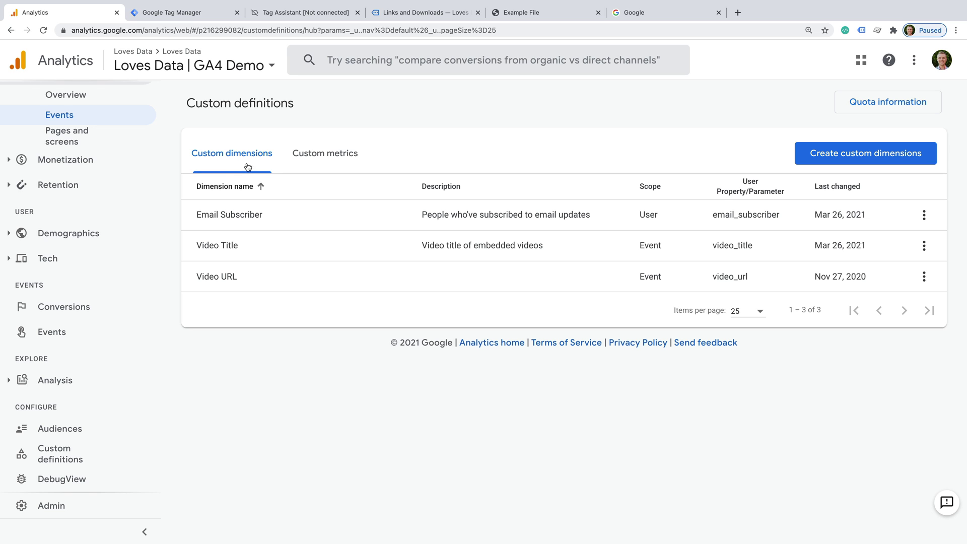
- Start a new custom dimension named "Link URL" with the description "URL of outbound links"
left_click(845, 157)
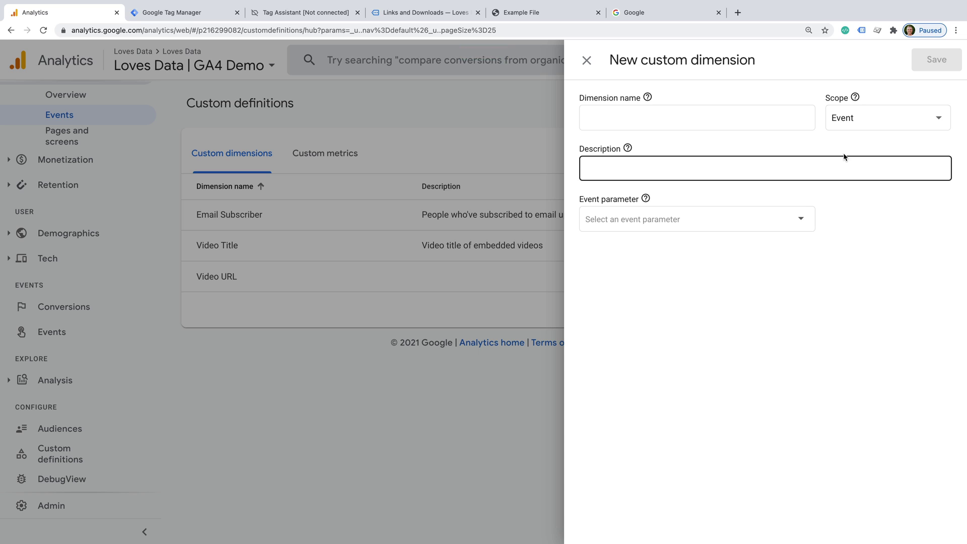
left_click(733, 115)
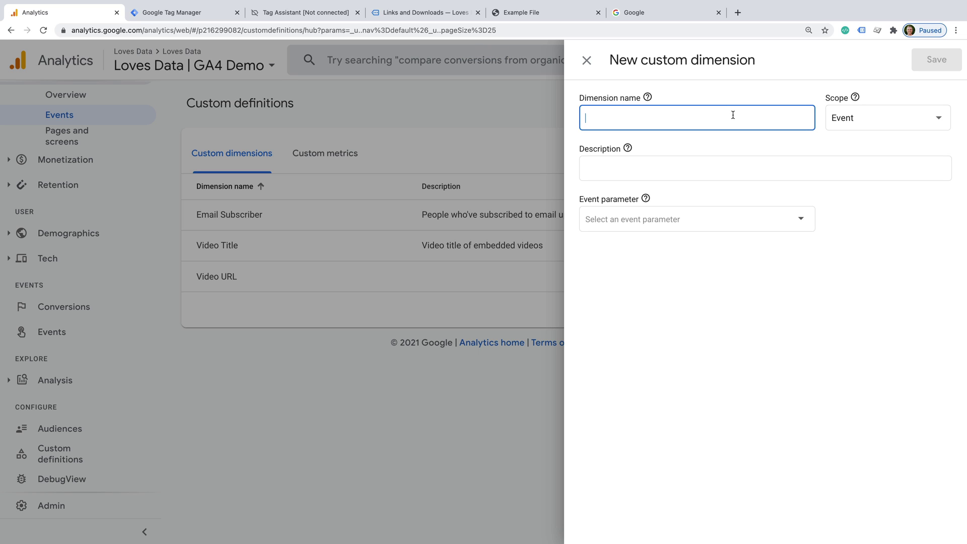
type("Link URL")
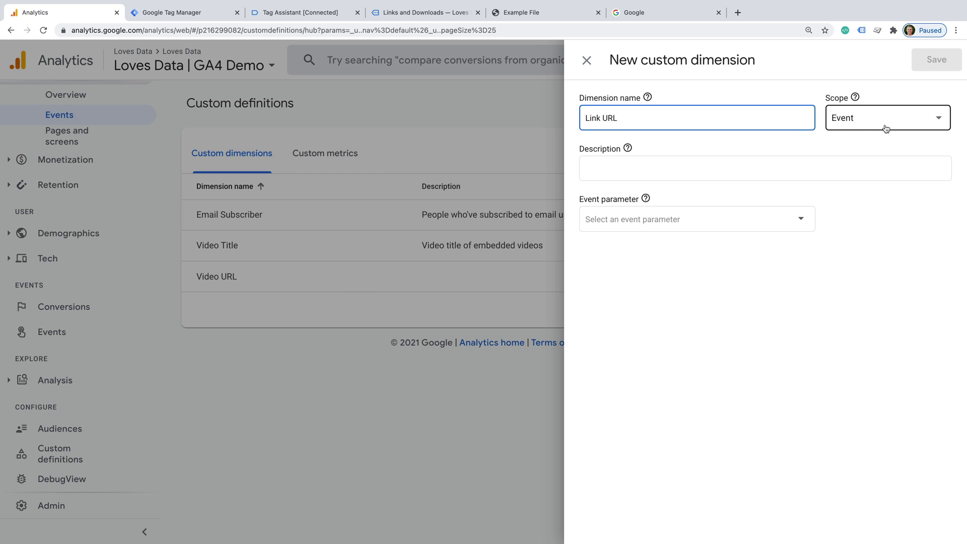
left_click(807, 166)
type("U")
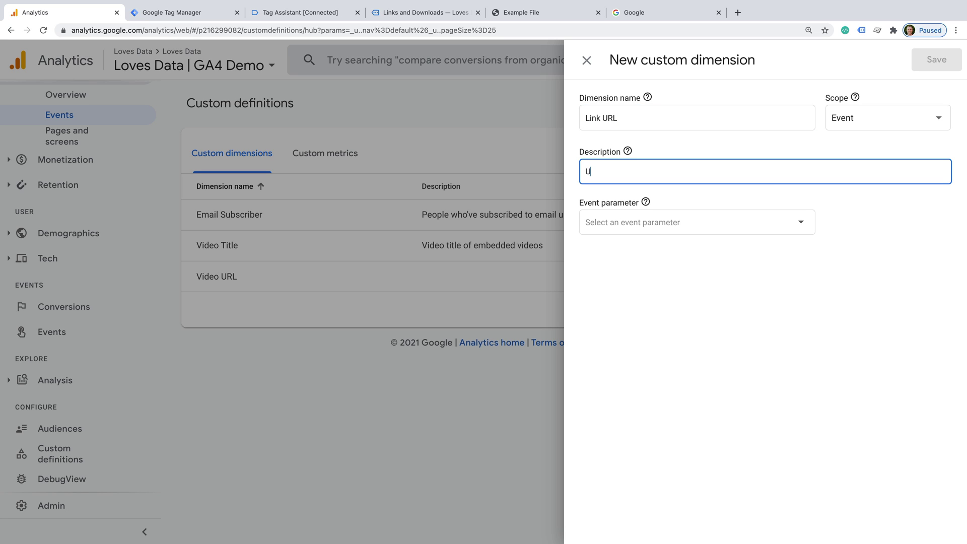
type("RL of outbound links")
- Assign the link_url event parameter to the new custom dimension and save it
left_click(777, 229)
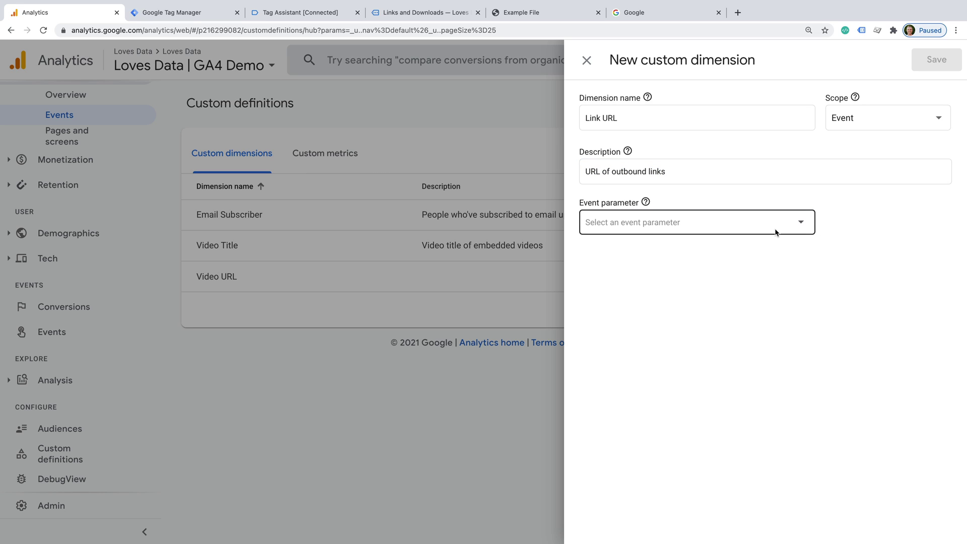
scroll(737, 277, "down", 6)
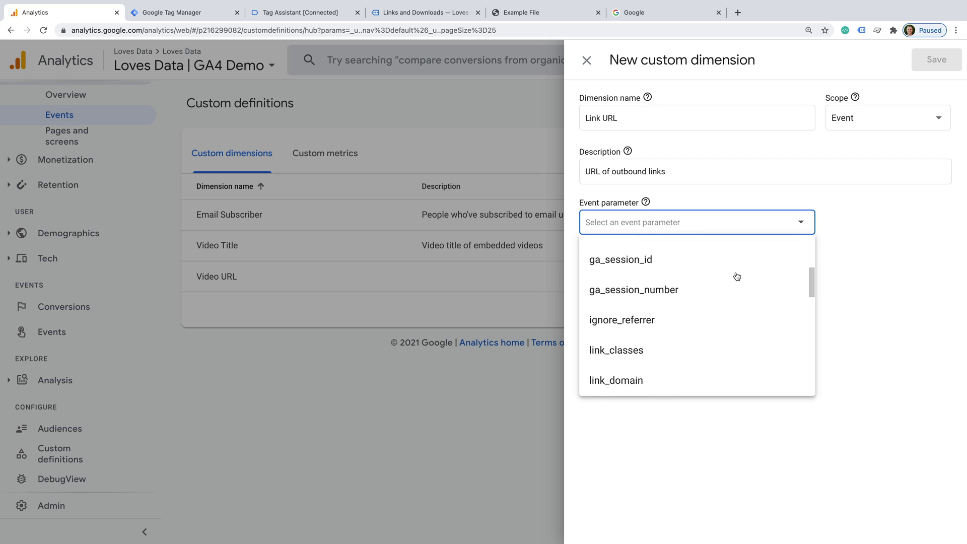
scroll(737, 276, "down", 1)
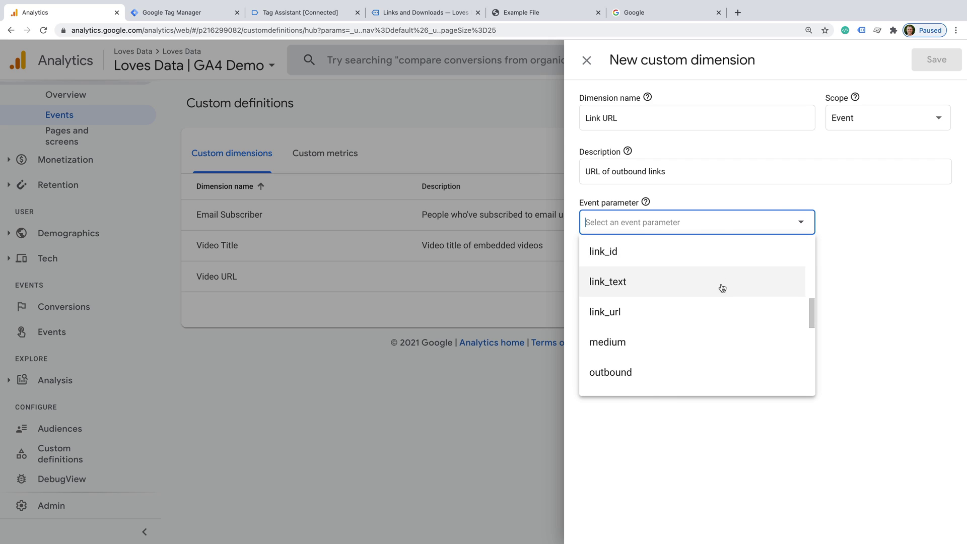
left_click(633, 318)
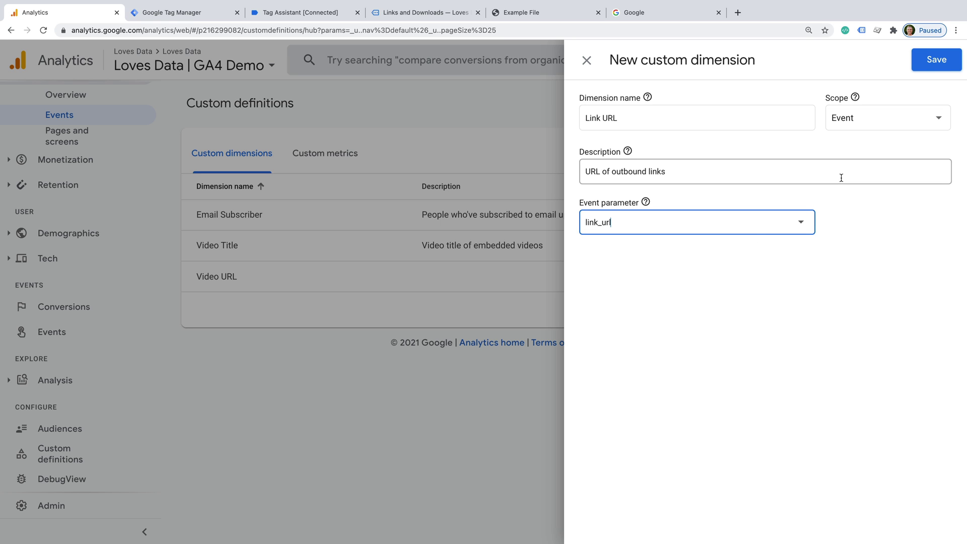
left_click(926, 67)
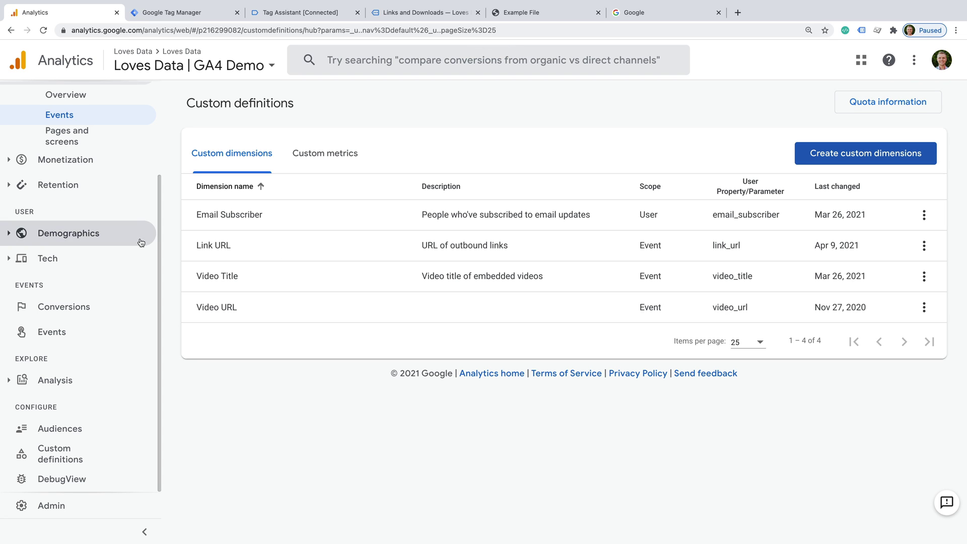
- Return to the existing events, reopen the click event's report and examine its Link URL custom parameter card
left_click(94, 336)
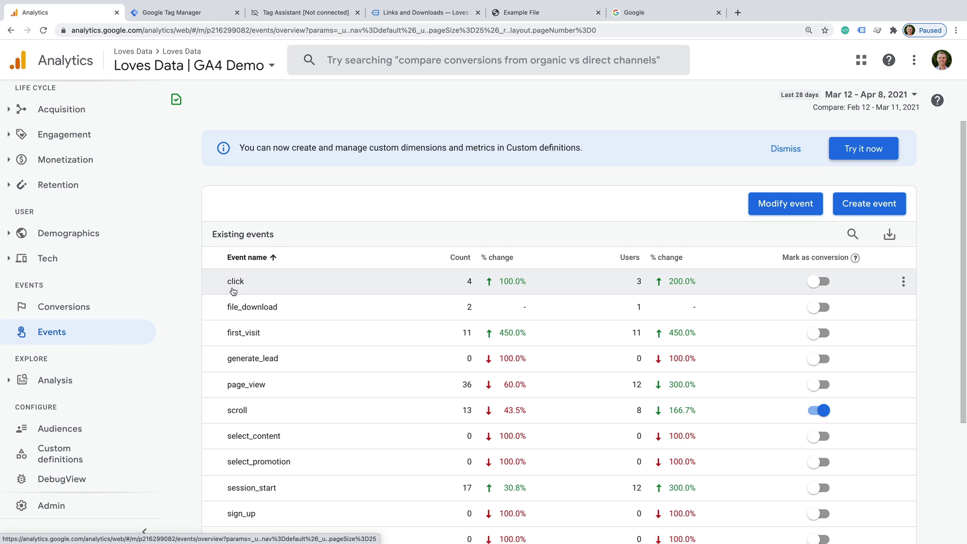
left_click(248, 284)
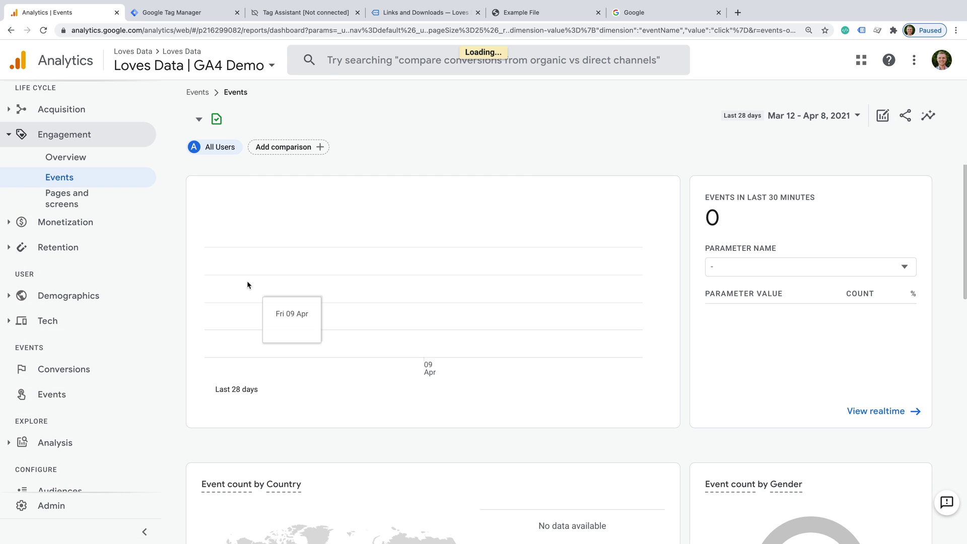
scroll(522, 333, "down", 8)
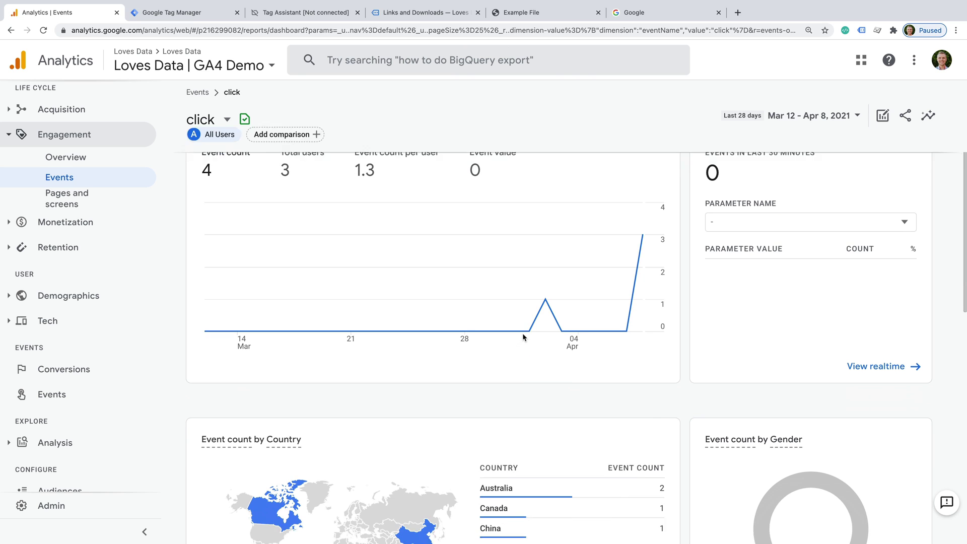
scroll(522, 337, "down", 3)
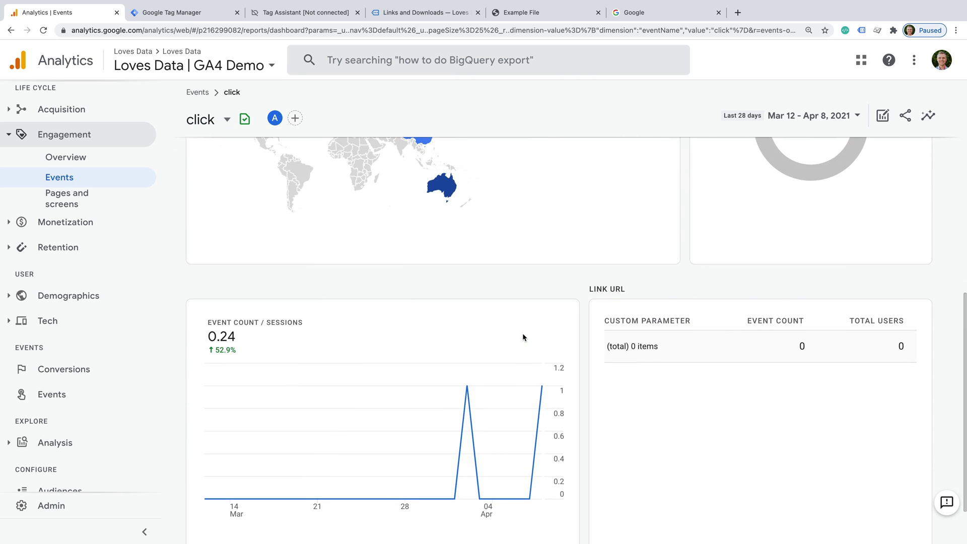